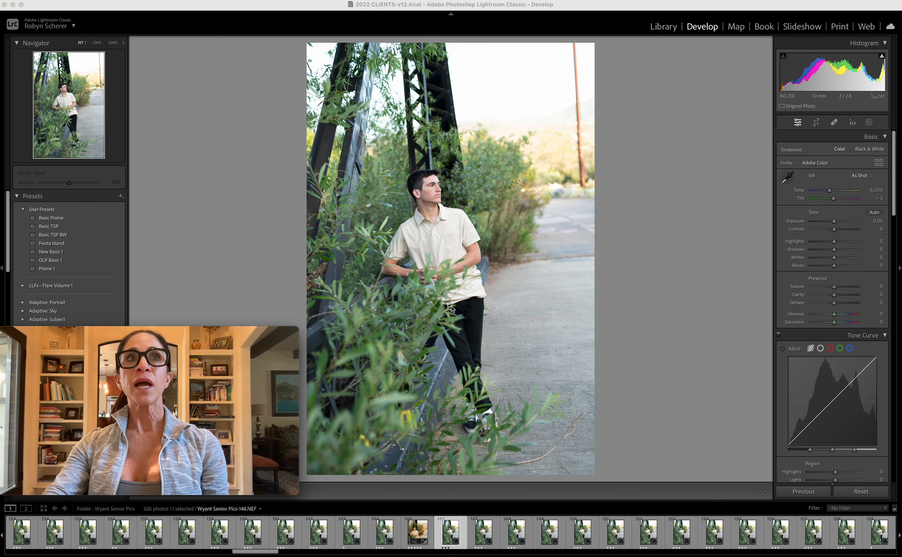
Apply the Basic TSP preset to the portrait, lower Exposure to −1.10 and warm the Temp to 14,157.
left_click(96, 226)
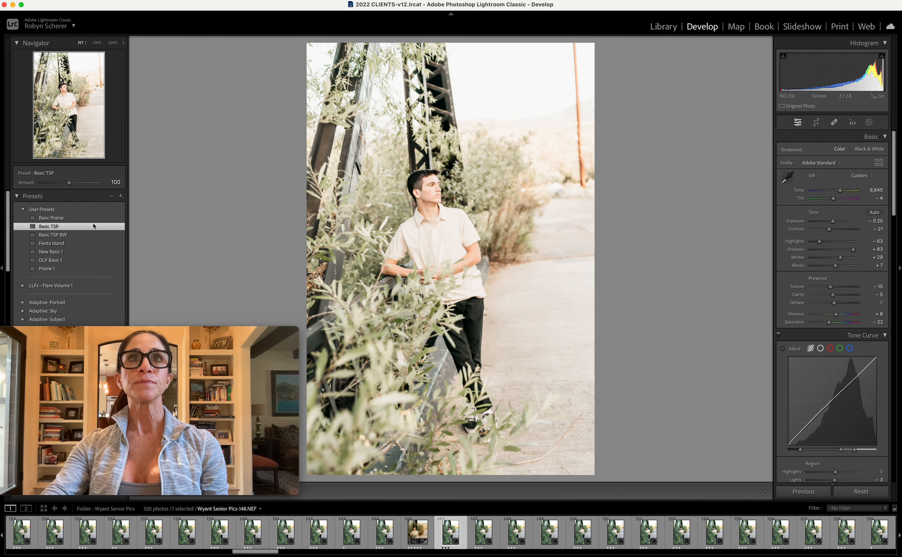
left_click_drag(833, 223, 828, 225)
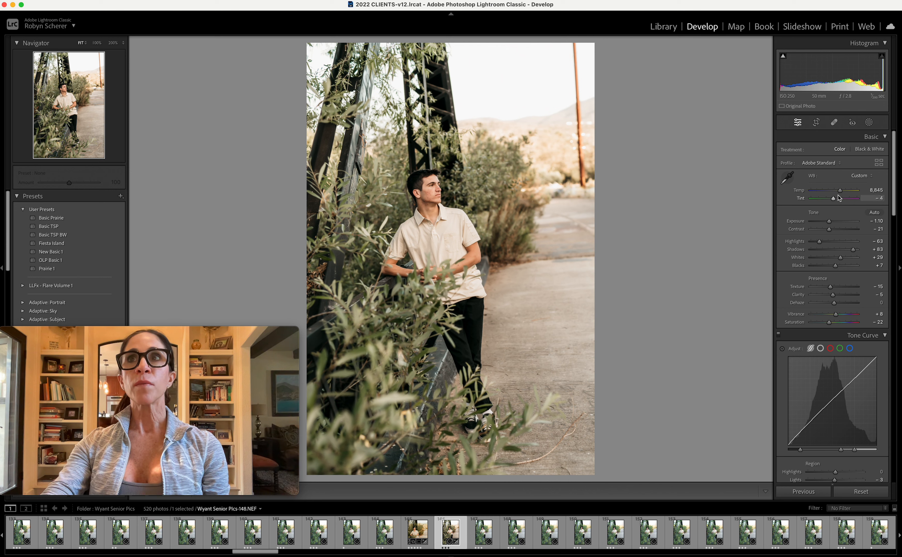
left_click_drag(840, 190, 848, 193)
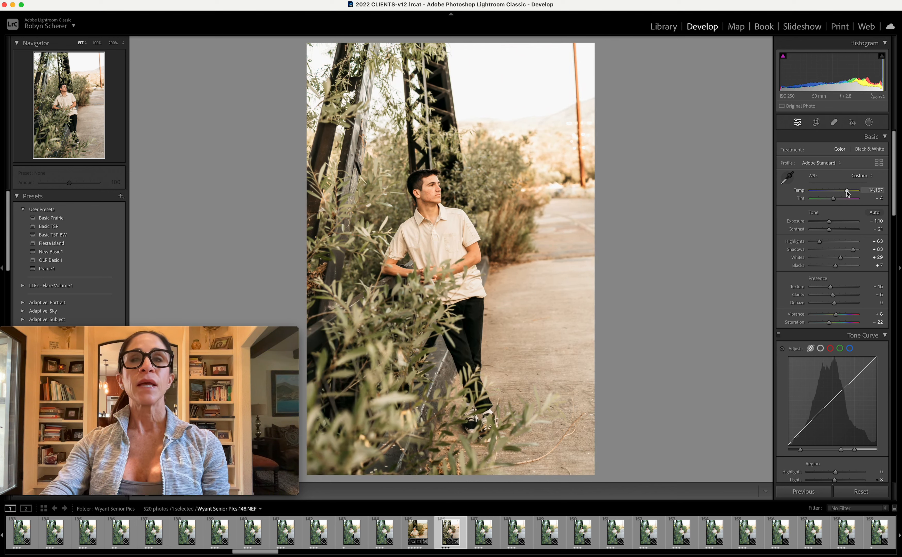
Sample the white balance from the concrete path, setting Exposure to −0.95 and Temp to 9,677.
left_click(784, 183)
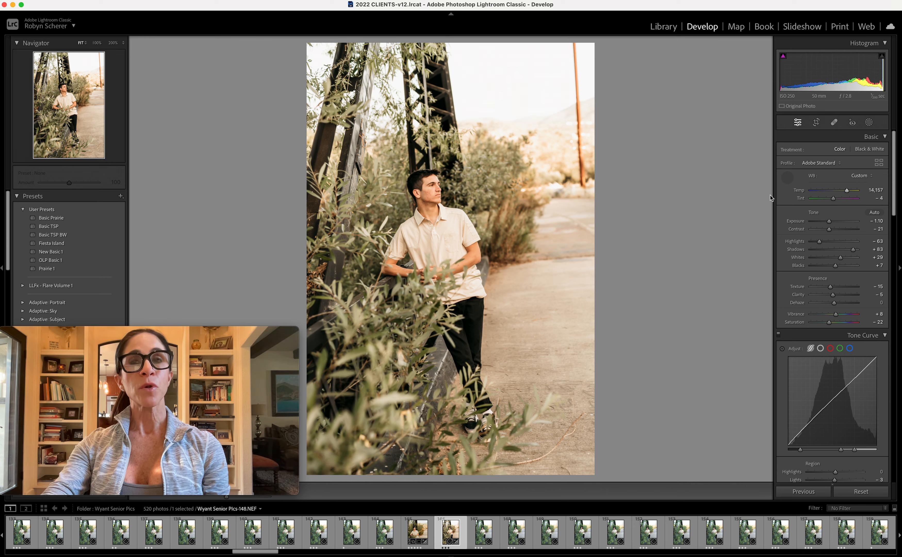
left_click(543, 314)
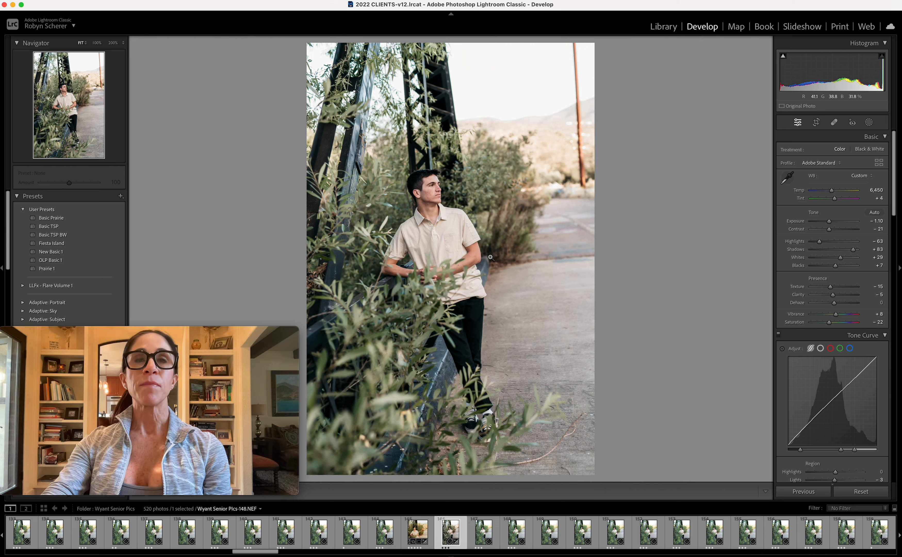
left_click_drag(828, 221, 843, 192)
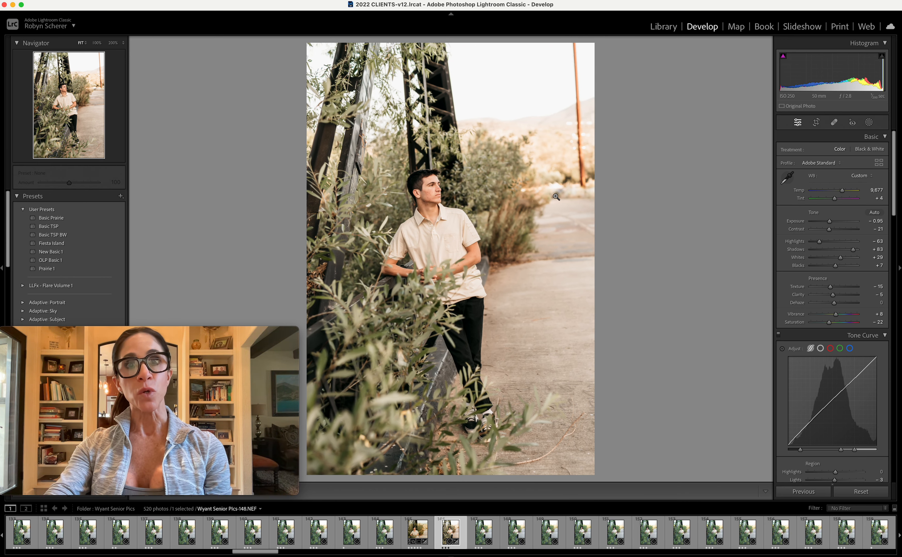
Inspect the subject's face up close and raise the Orange luminance to about +8 for the skin tone.
left_click(434, 194)
left_click(786, 177)
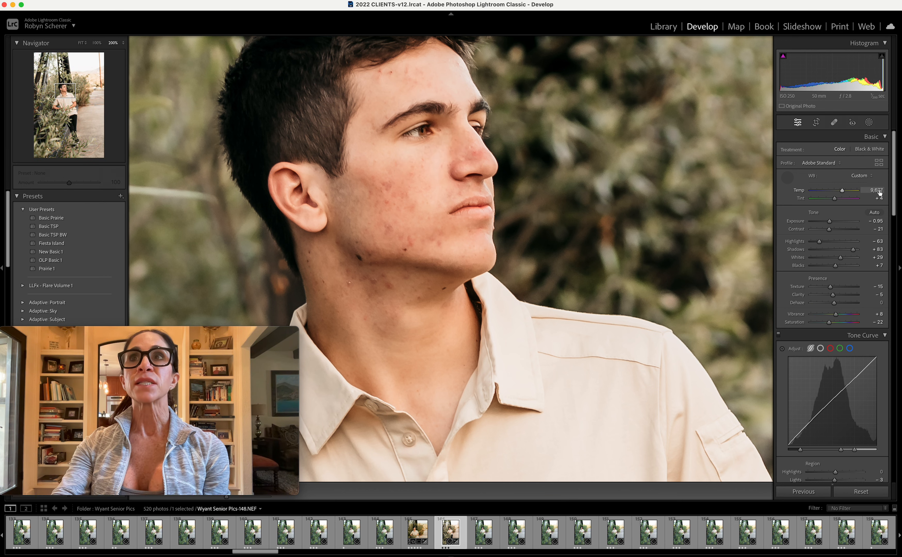
scroll(837, 233, "down", 10)
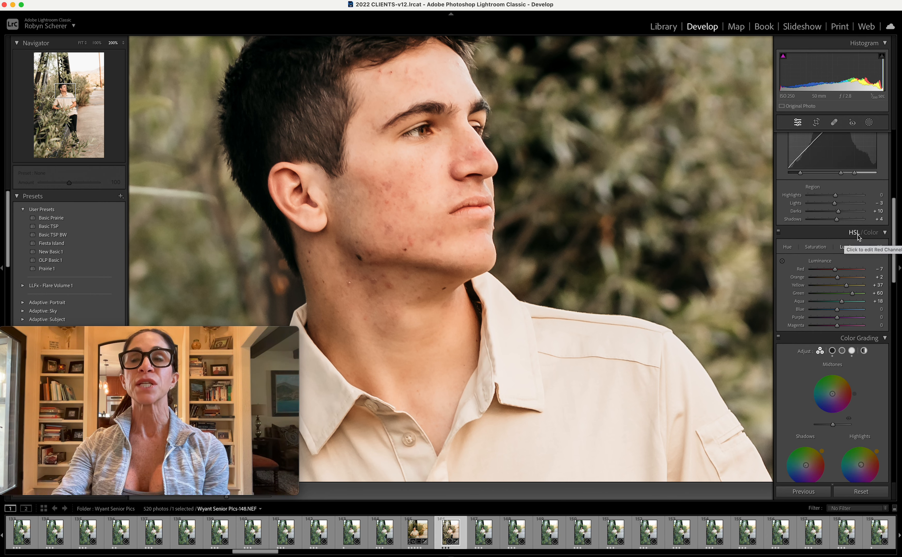
left_click_drag(839, 280, 841, 280)
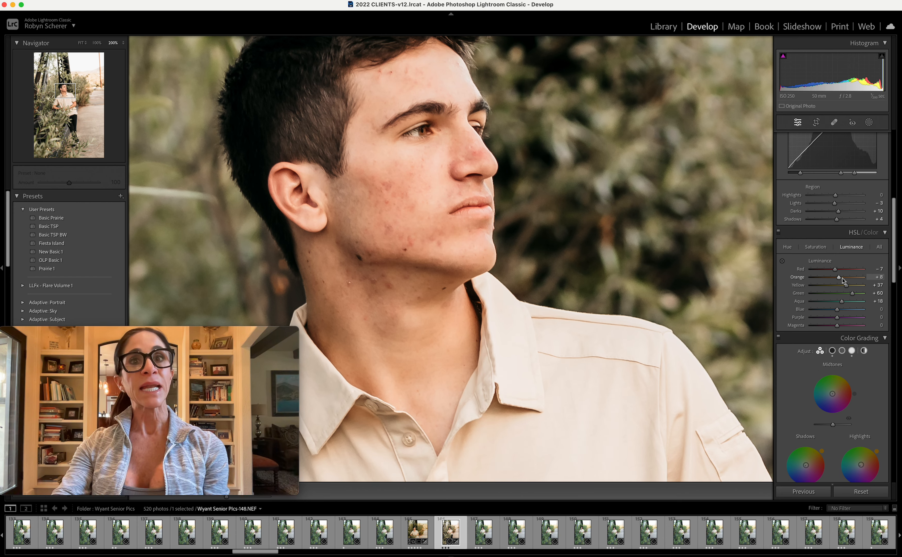
mouse_move(840, 279)
left_mouse_down()
mouse_move(821, 282)
mouse_move(840, 282)
left_mouse_up()
scroll(842, 283, "up", 10)
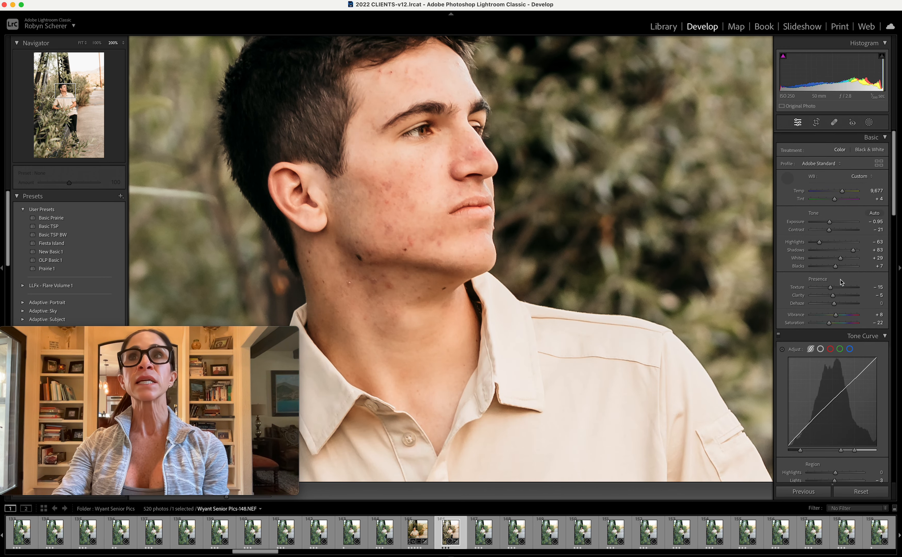
key("w")
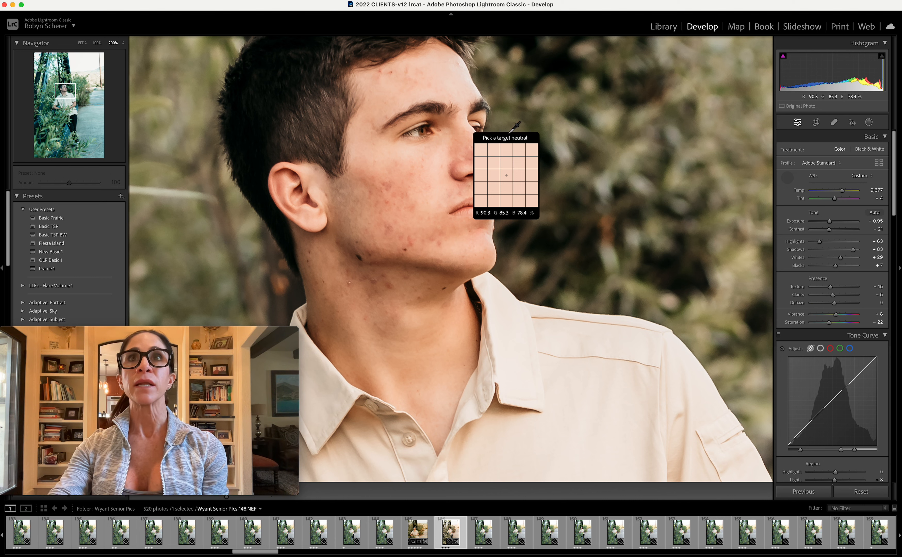
key("Escape")
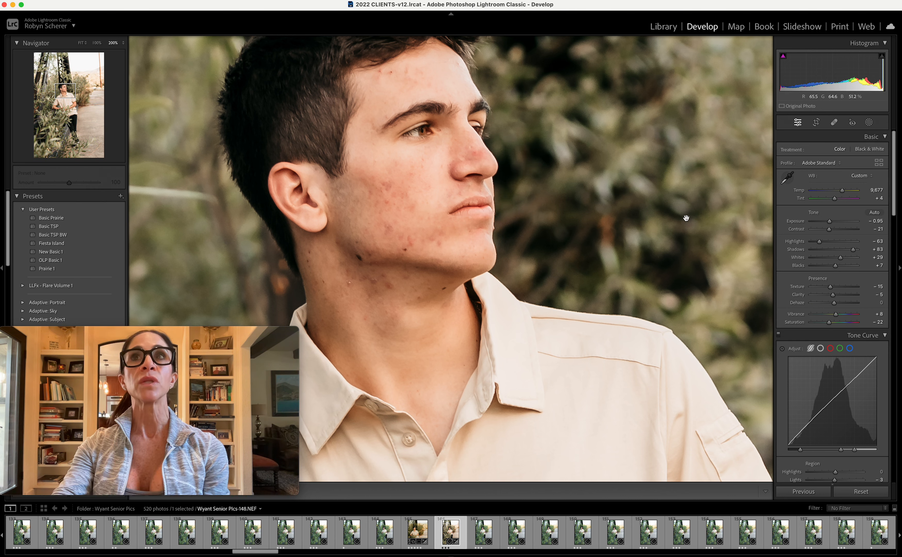
left_click(492, 228)
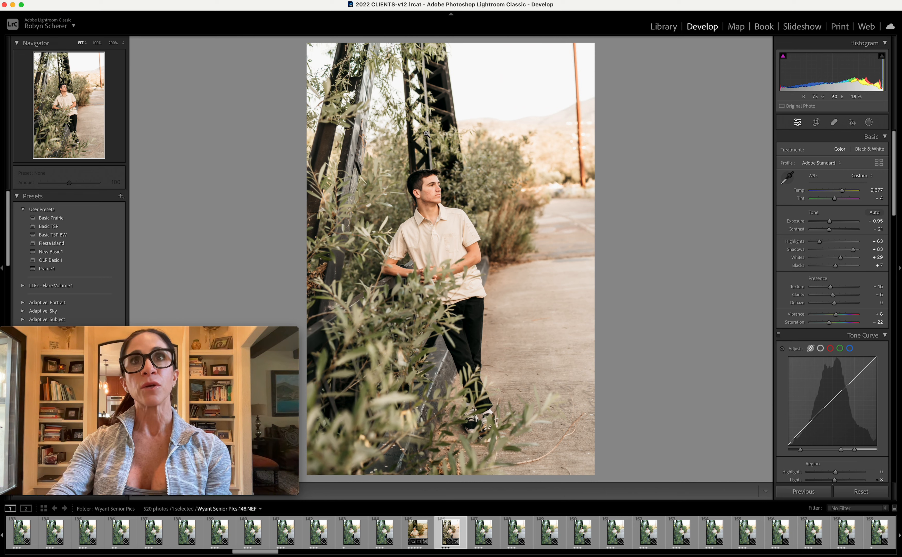
Add a linear gradient mask from the photo's top edge to the subject's head, with Exposure −0.89 and Highlights −4.
left_click(868, 122)
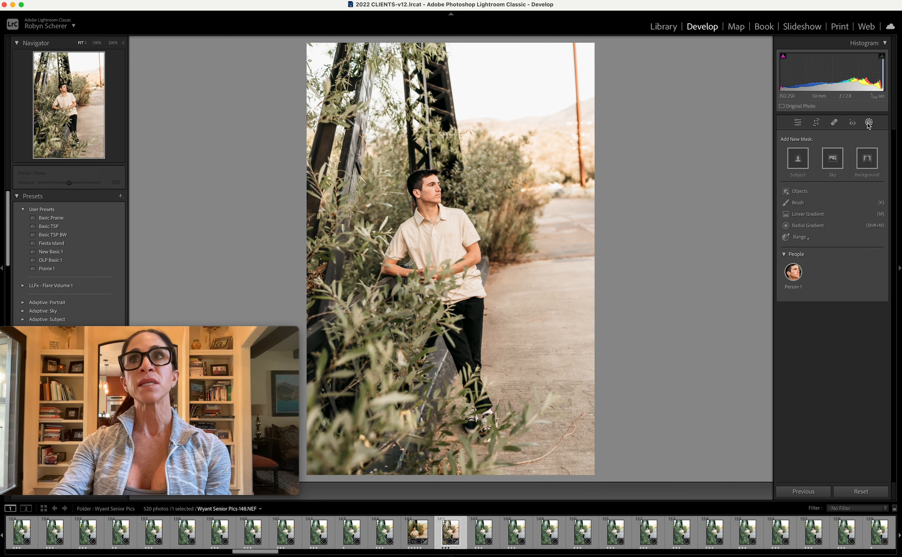
left_click(817, 214)
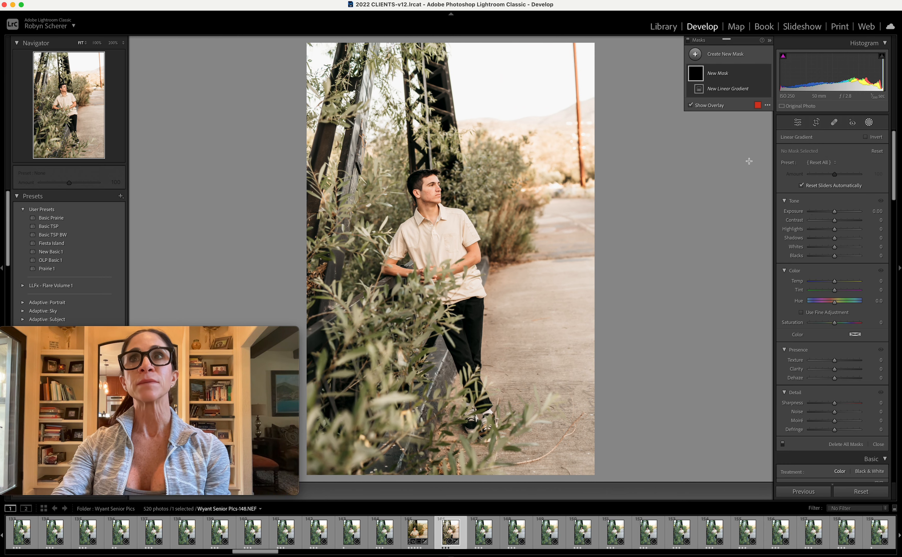
left_click_drag(488, 43, 492, 185)
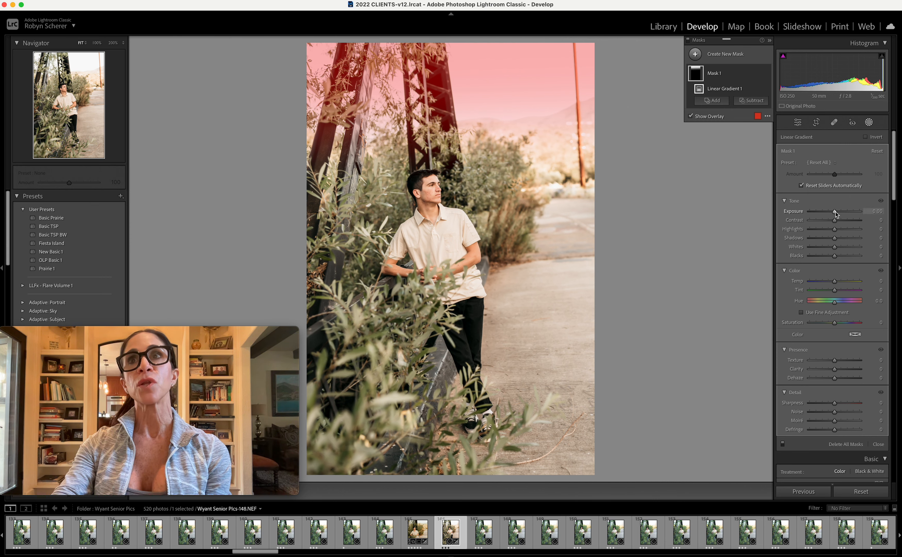
mouse_move(835, 214)
left_mouse_down()
mouse_move(817, 213)
mouse_move(832, 214)
left_mouse_up()
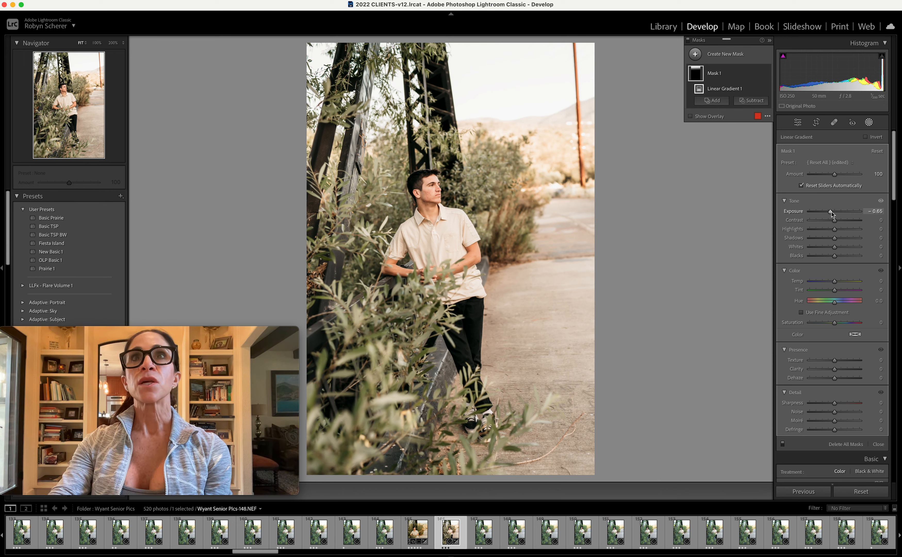
left_click_drag(831, 214, 835, 231)
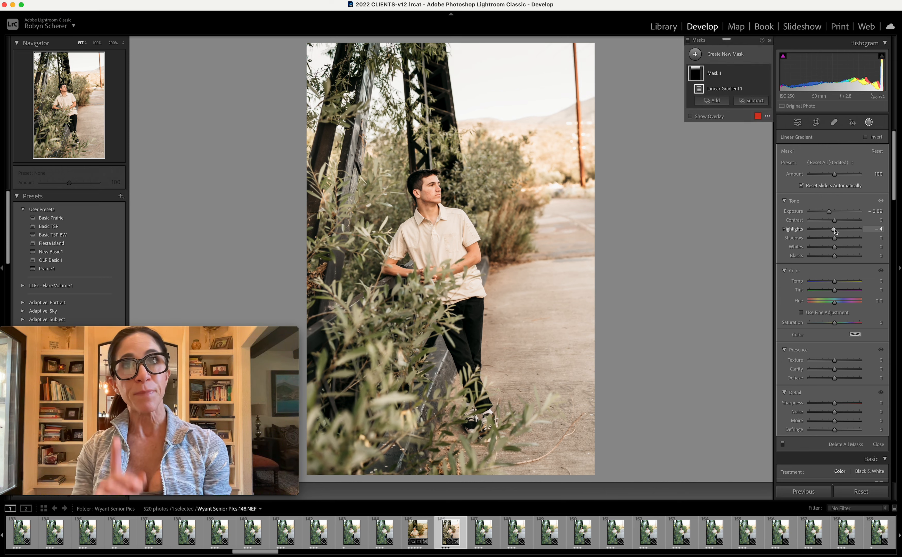
Compare the edited portrait with its original version and close the masking tools.
key("backslash")
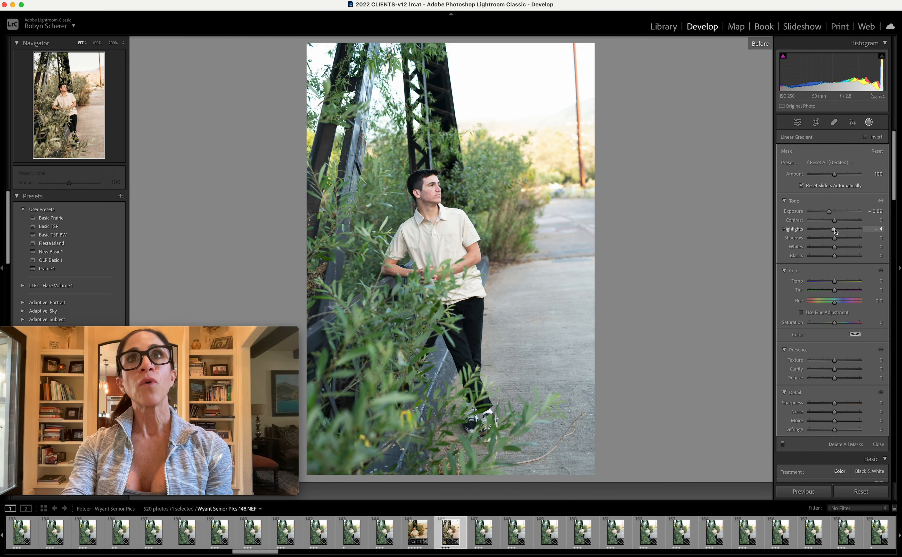
key("backslash")
key("backslash")
key("backslash")
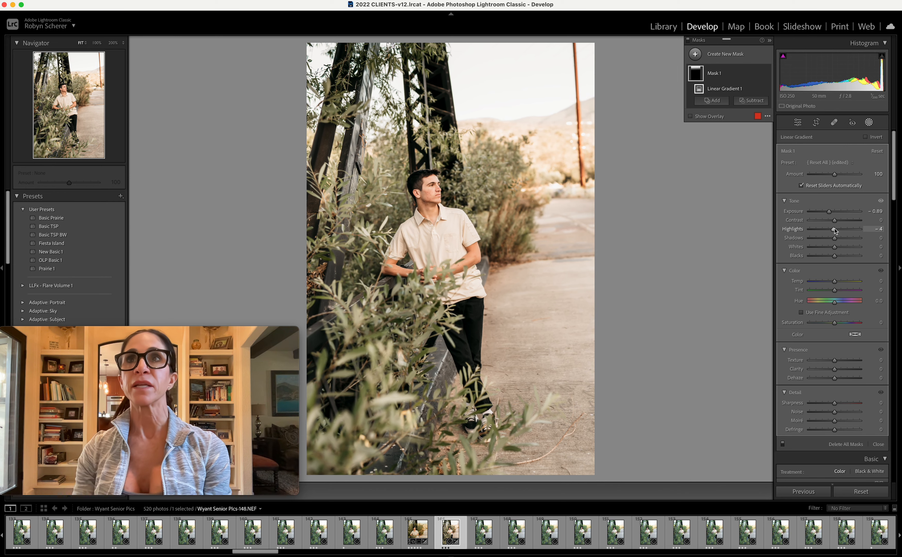
left_click(869, 123)
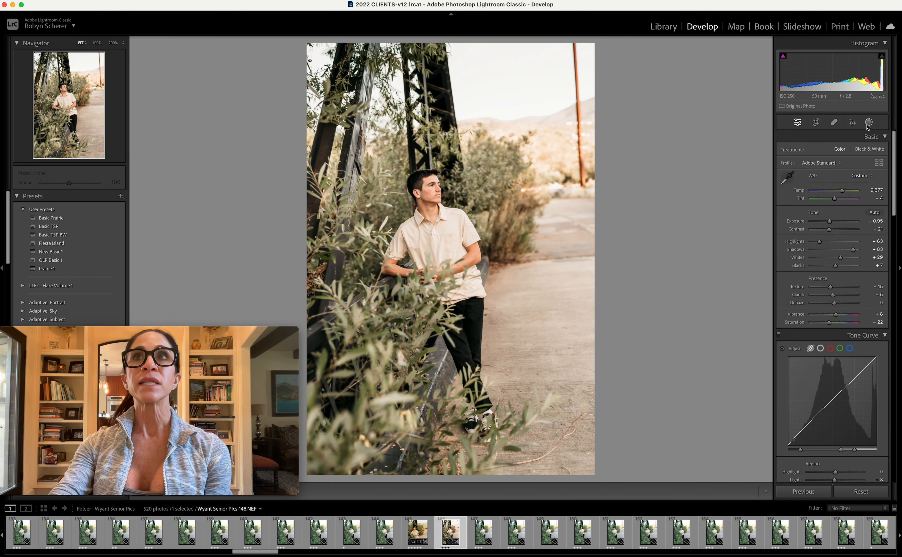
Crop the portrait to the 4 x 5 / 8 x 10 aspect ratio.
left_click(816, 122)
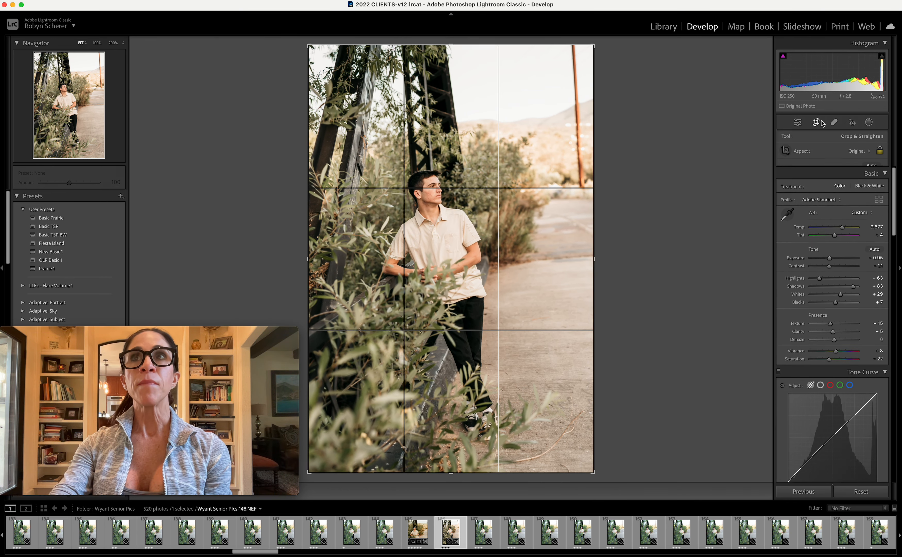
left_click(858, 151)
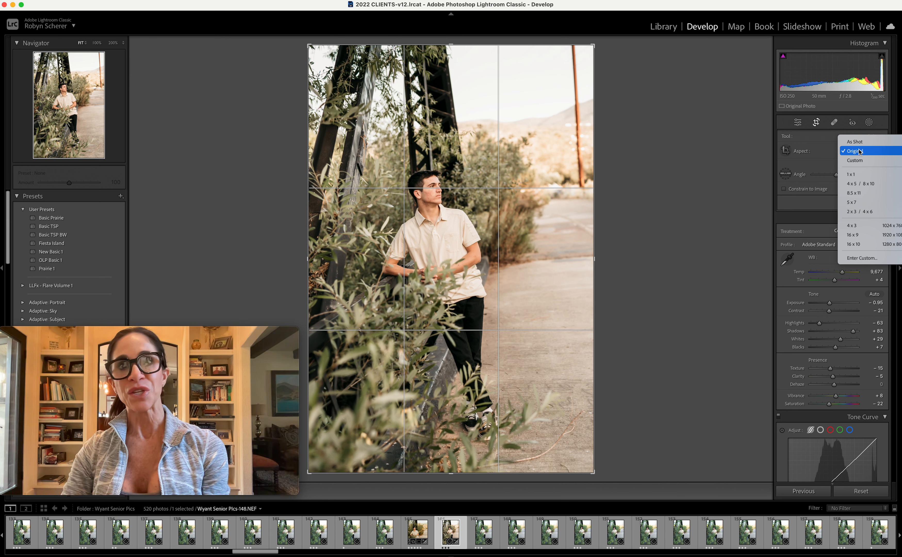
left_click(860, 183)
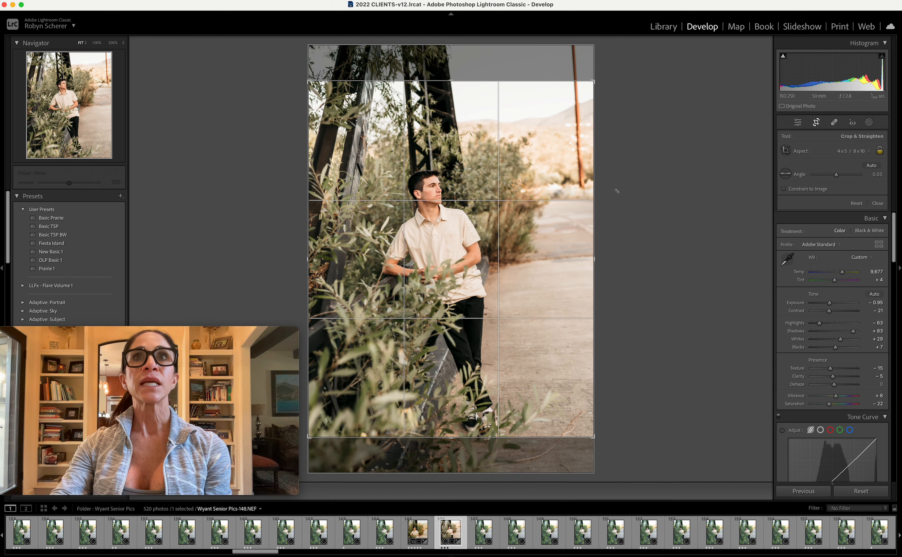
Straighten the cropped photo using the pole and the background as references, rotating it to an angle of 3.48.
left_click_drag(618, 192, 616, 195)
left_click(785, 174)
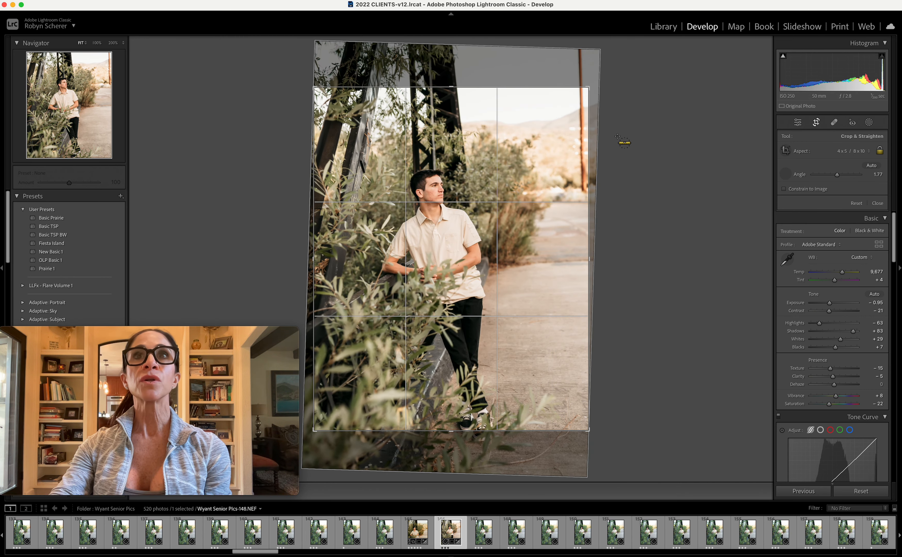
left_click_drag(581, 97, 584, 195)
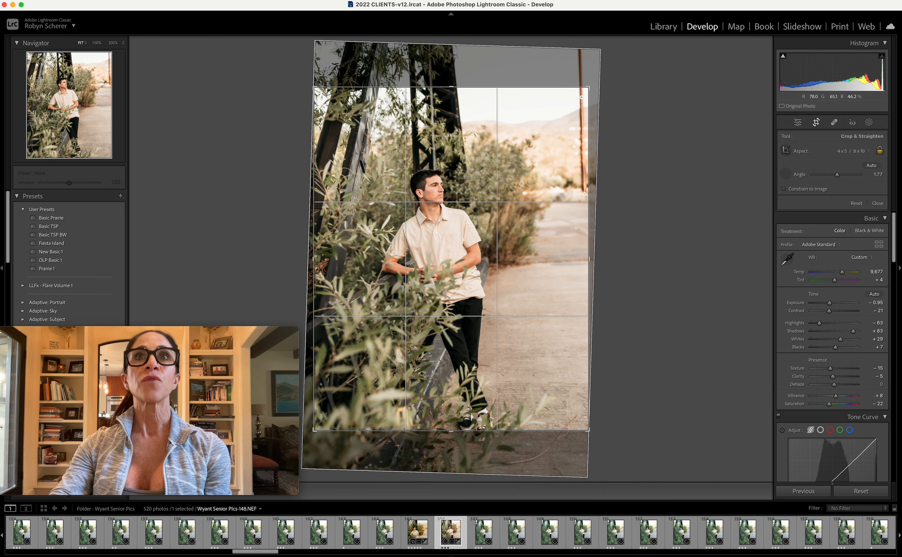
left_click(785, 174)
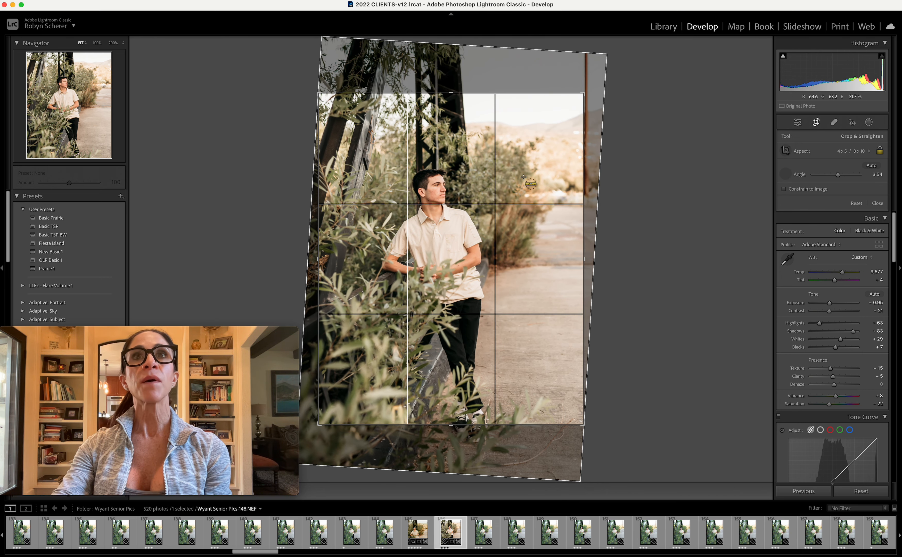
left_click_drag(505, 190, 622, 189)
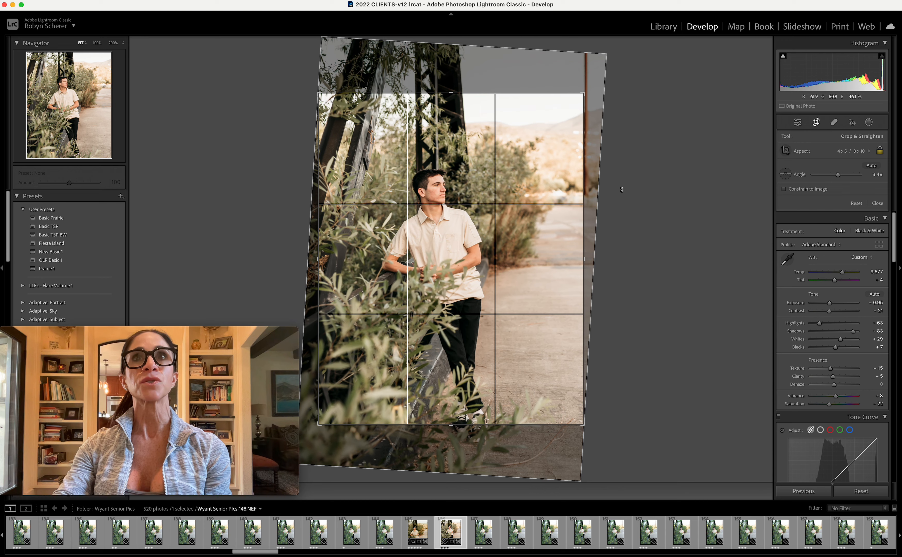
key("Return")
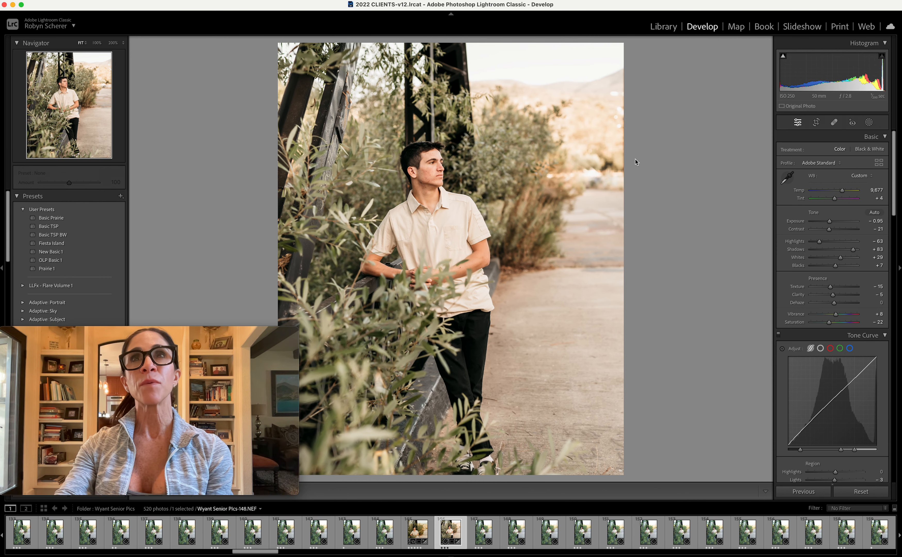
Refine the crop's rotation to an angle of about 3.88 and apply it.
left_click(816, 122)
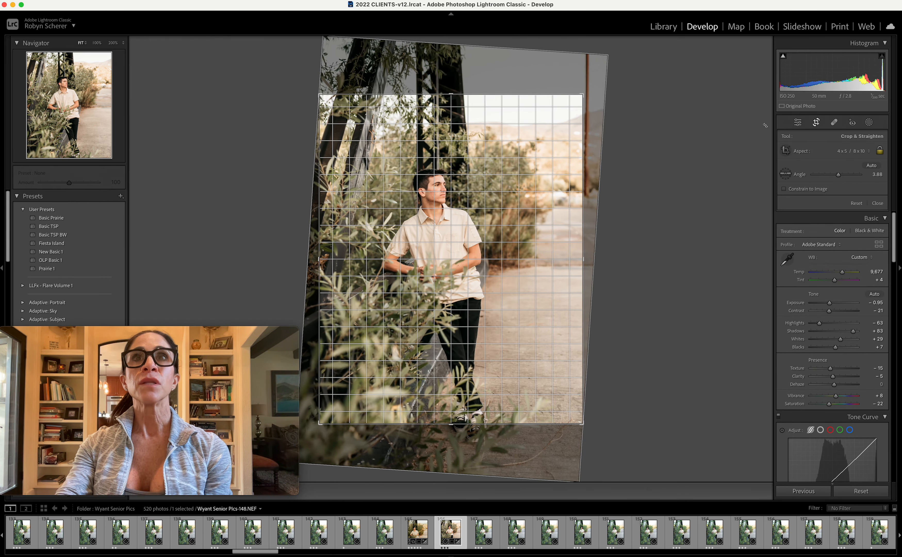
left_click_drag(765, 125, 767, 129)
key("Return")
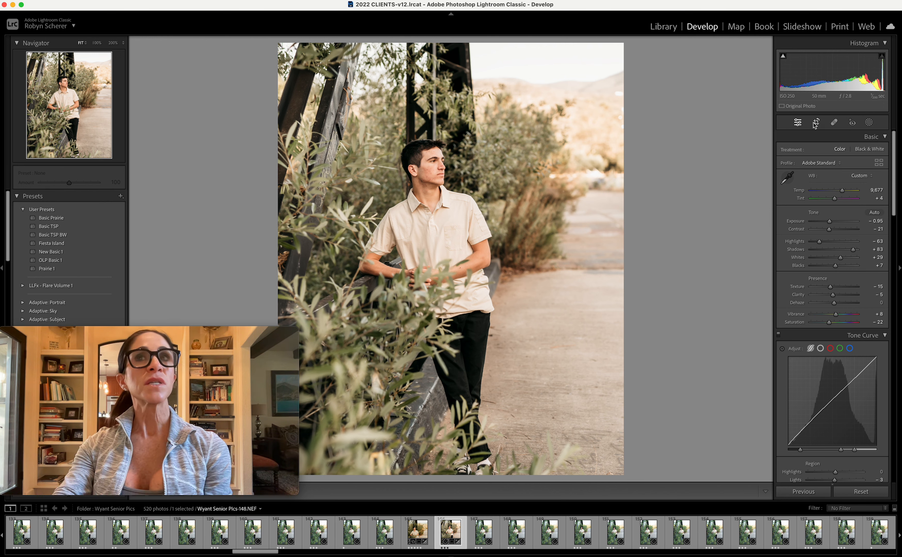
Add a new brush mask for smoothing the young man's skin and look through the saved brush presets.
left_click(425, 181)
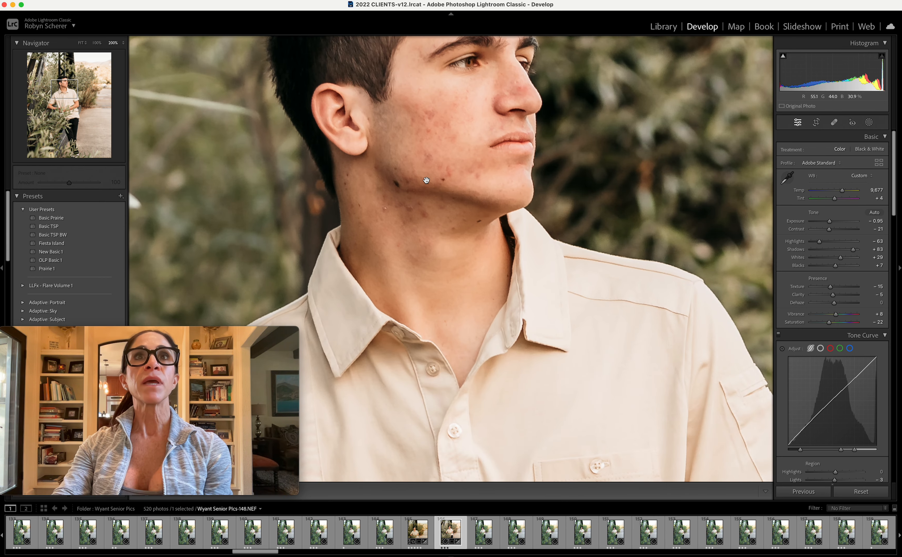
left_click(96, 43)
left_click_drag(292, 151, 298, 167)
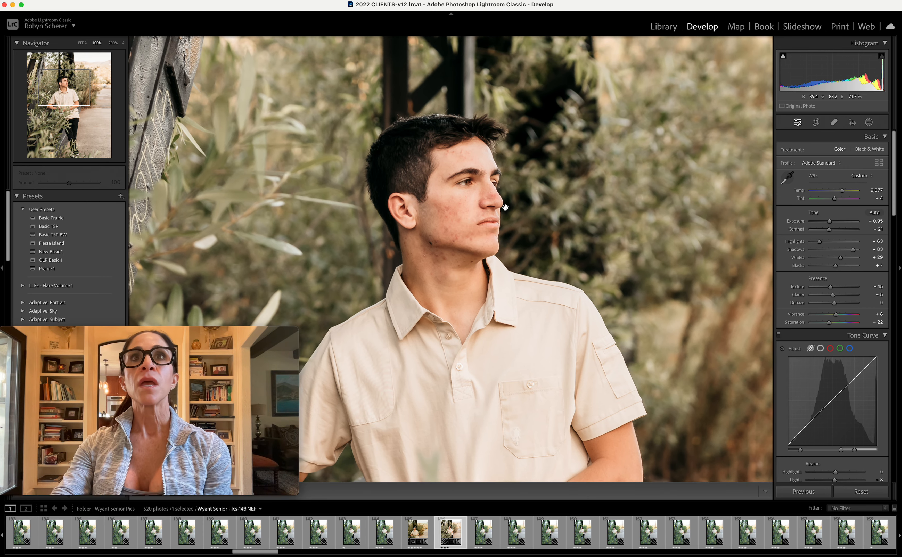
left_click(869, 122)
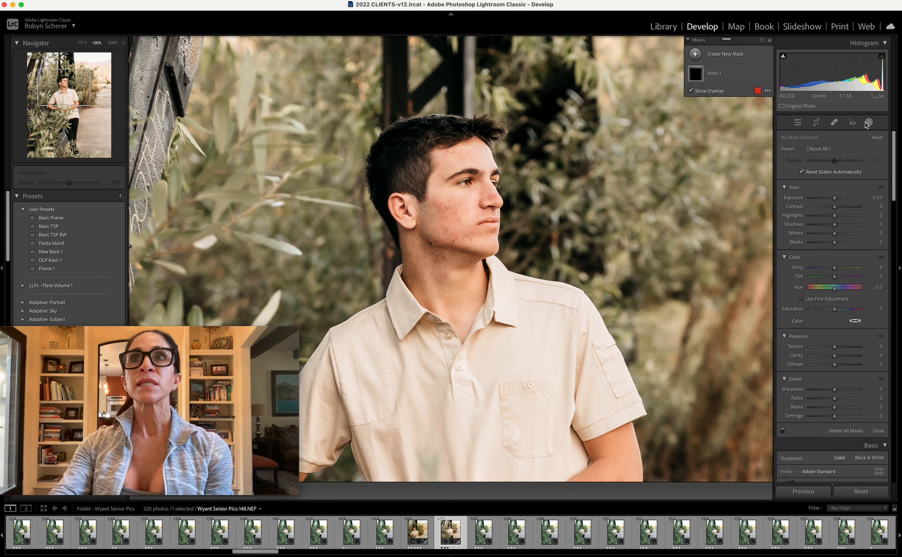
left_click(727, 56)
left_click(728, 131)
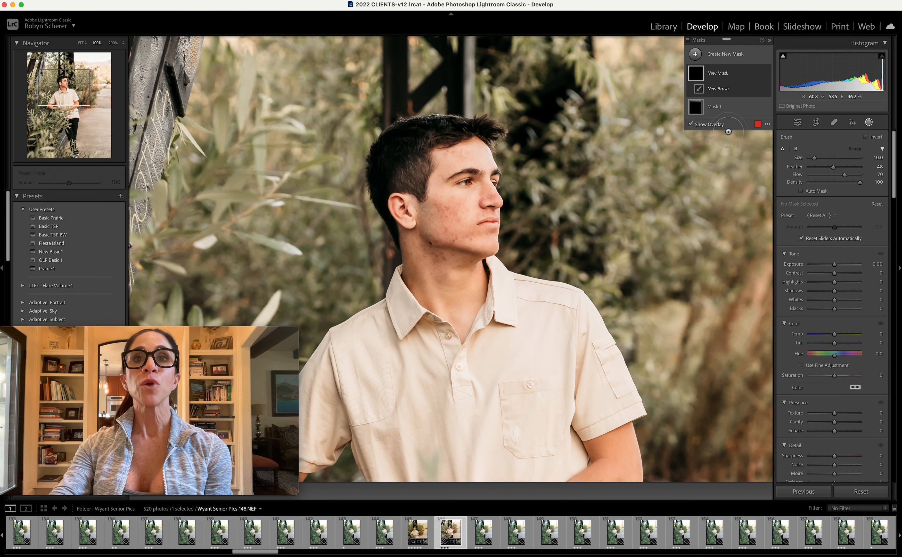
left_click(835, 216)
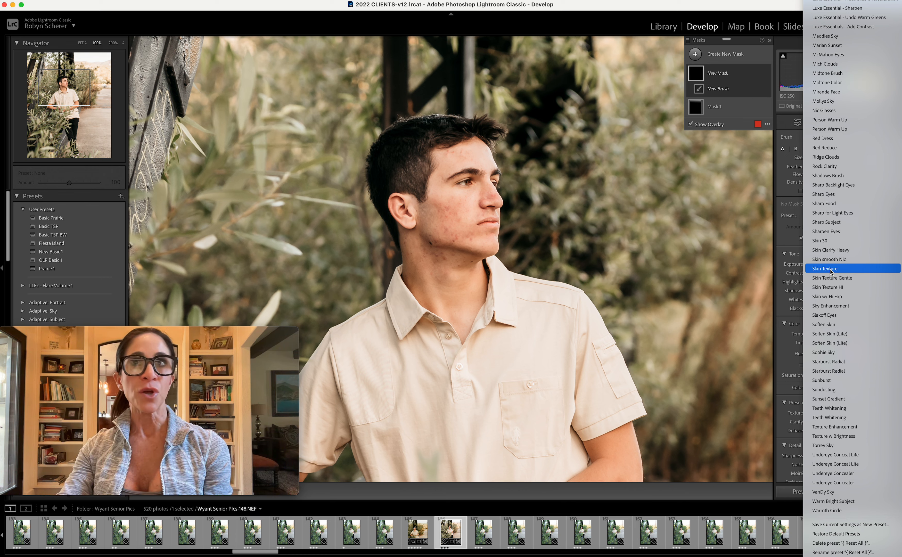
left_click(739, 185)
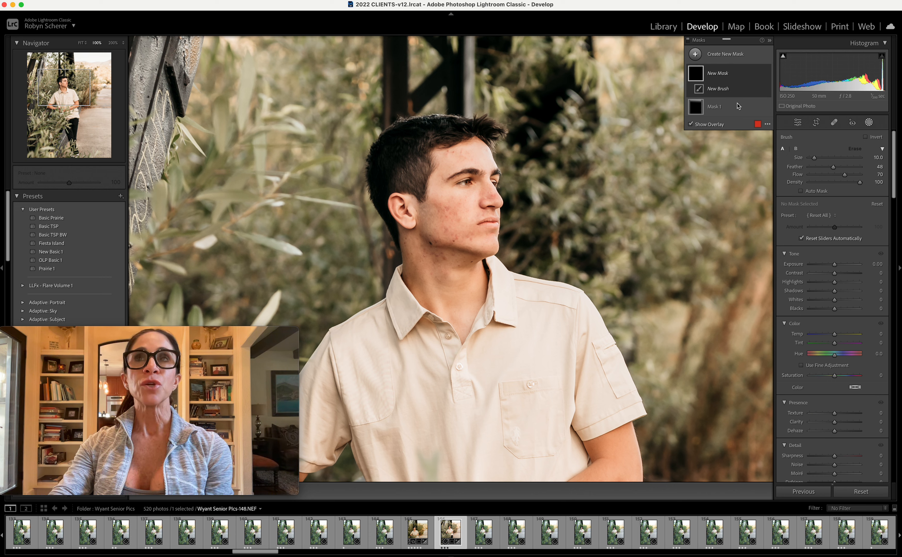
Set the new brush's Texture and Clarity both to -55.
scroll(822, 281, "down", 5)
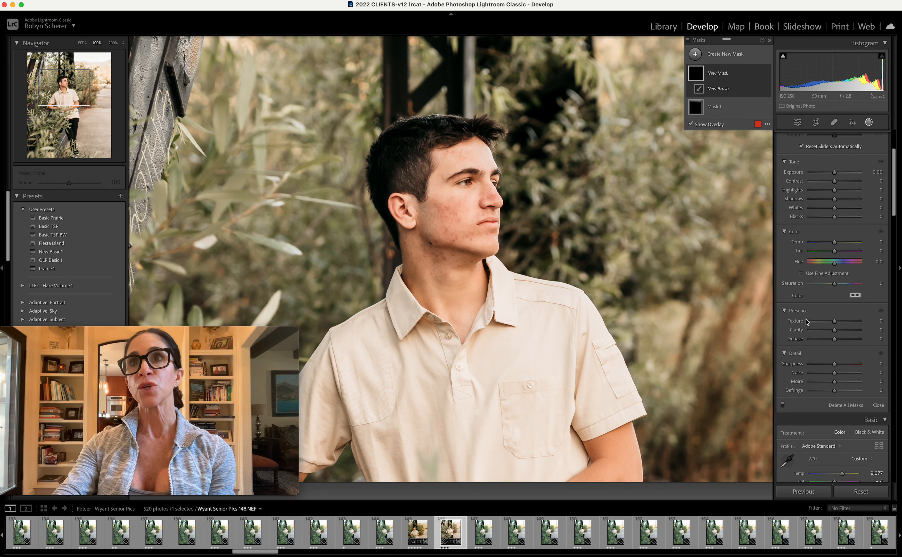
key("o")
mouse_move(834, 321)
left_mouse_down()
mouse_move(802, 323)
mouse_move(821, 324)
left_mouse_up()
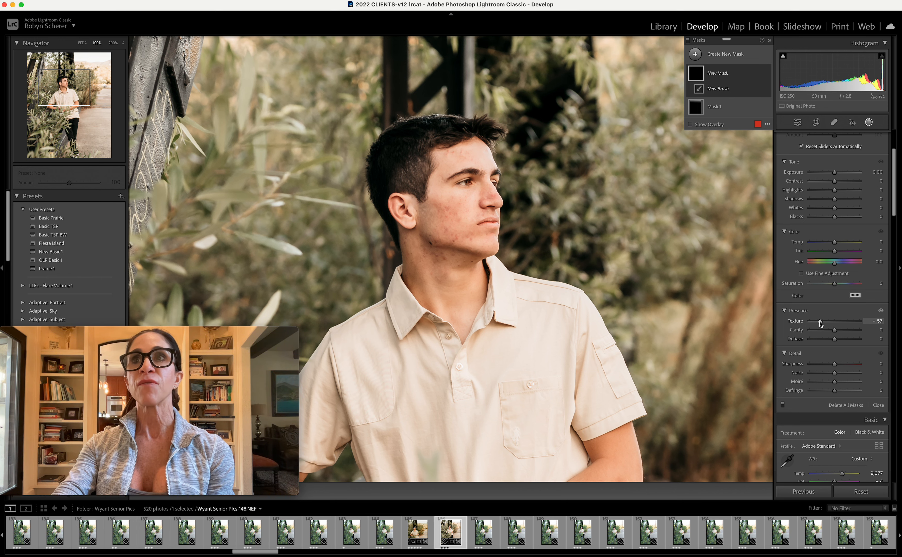
left_click(876, 321)
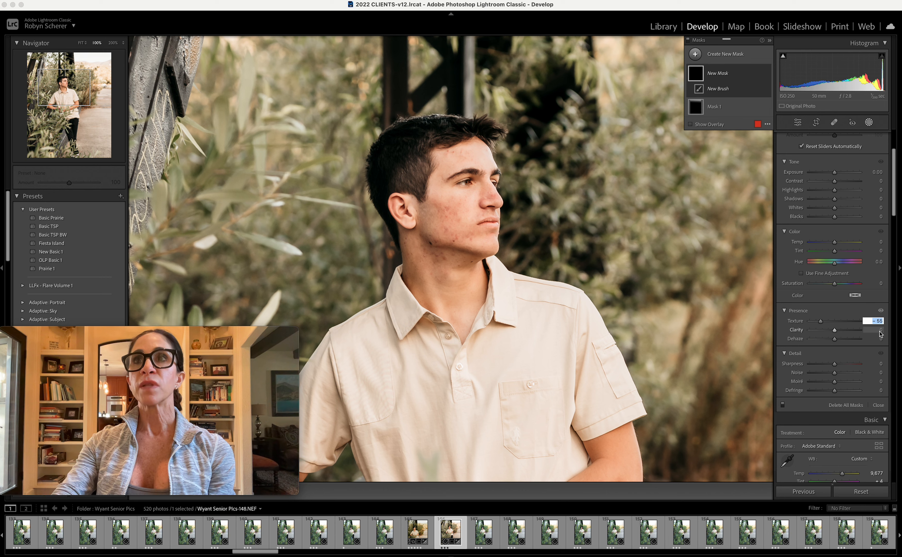
key("Tab")
left_click_drag(835, 334, 821, 332)
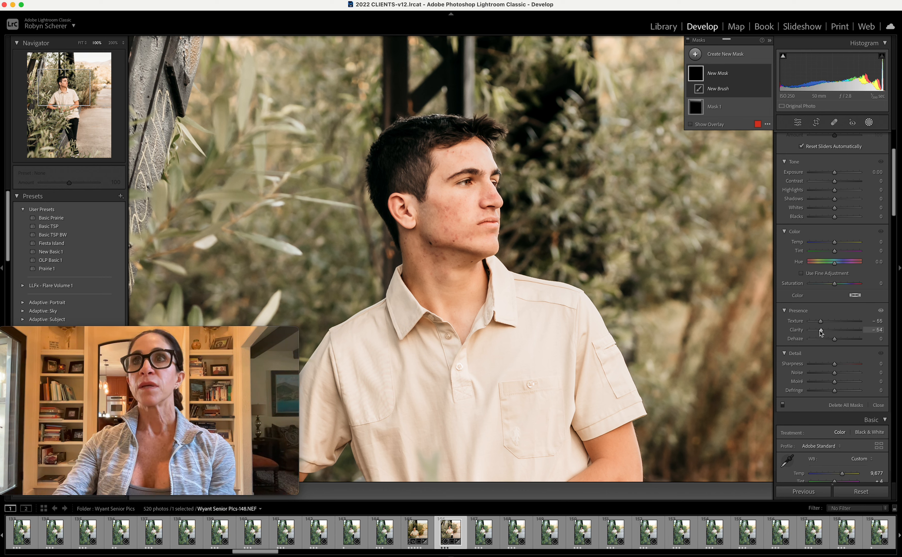
left_click(874, 330)
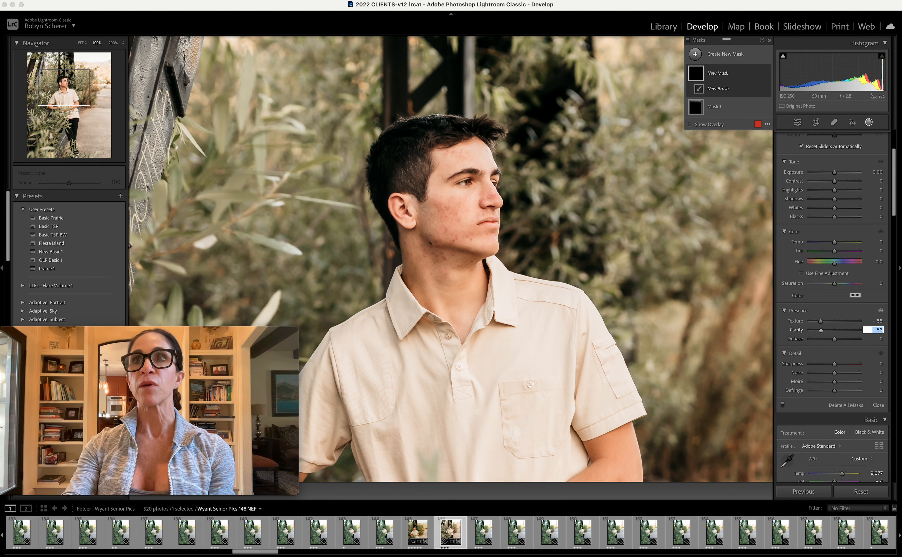
key("Return")
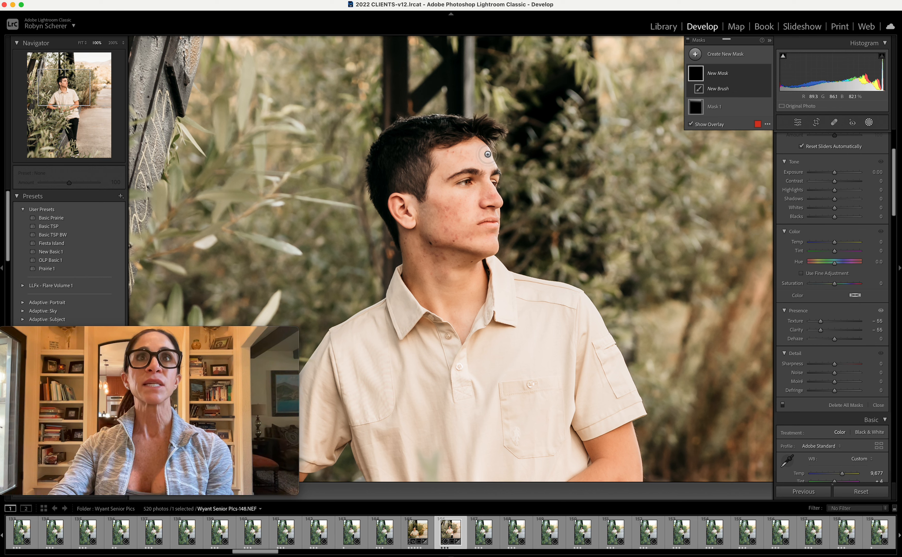
Paint the smoothing brush over the skin of the face and neck, leaving out the ear, and close masking.
mouse_move(486, 161)
left_mouse_down()
mouse_move(442, 159)
mouse_move(429, 187)
mouse_move(467, 199)
mouse_move(487, 185)
mouse_move(495, 204)
mouse_move(439, 218)
mouse_move(435, 202)
mouse_move(425, 238)
mouse_move(450, 241)
mouse_move(418, 242)
mouse_move(420, 264)
mouse_move(445, 256)
mouse_move(458, 224)
mouse_move(468, 223)
mouse_move(489, 250)
mouse_move(451, 246)
mouse_move(475, 252)
mouse_move(456, 274)
mouse_move(486, 262)
mouse_move(446, 286)
mouse_move(426, 273)
mouse_move(471, 291)
mouse_move(443, 291)
left_mouse_up()
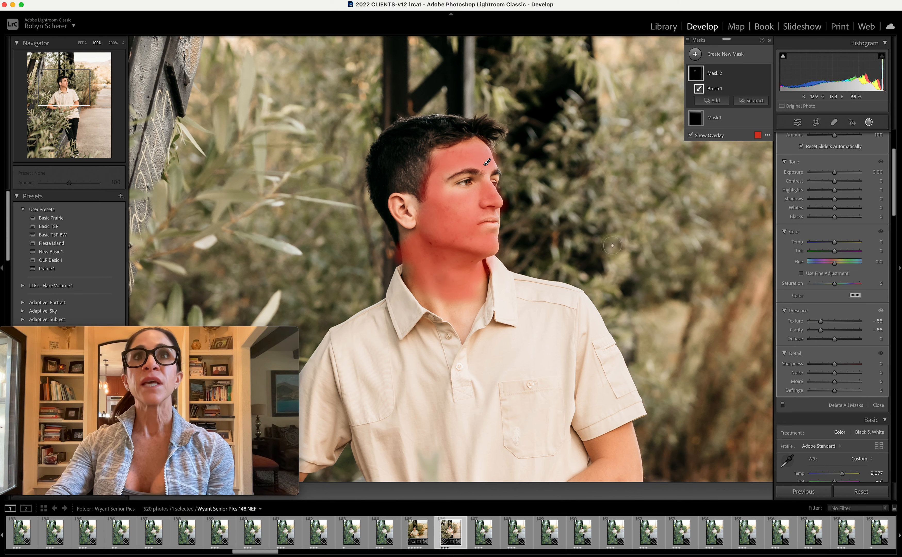
left_click(869, 124)
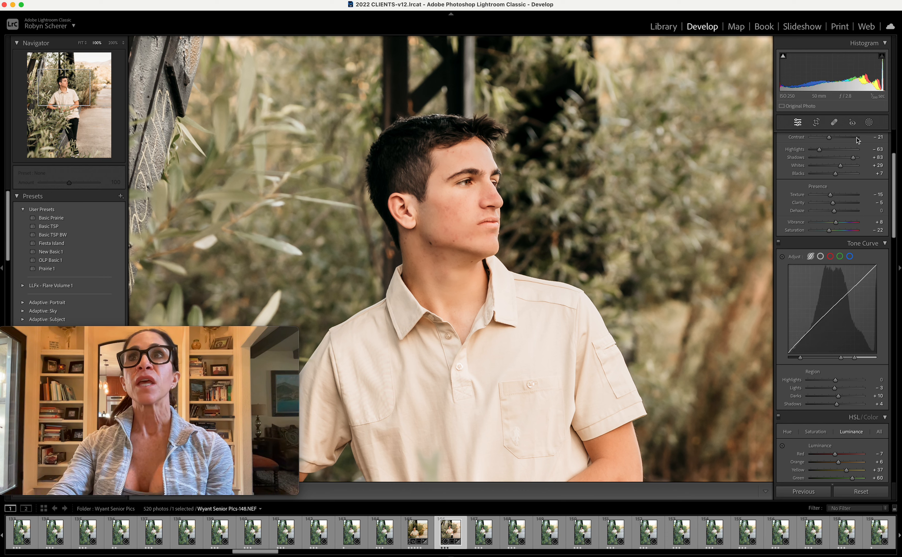
Strengthen the skin smoothing of Mask 2 by setting Texture to -70 and Clarity to -60.
left_click(869, 122)
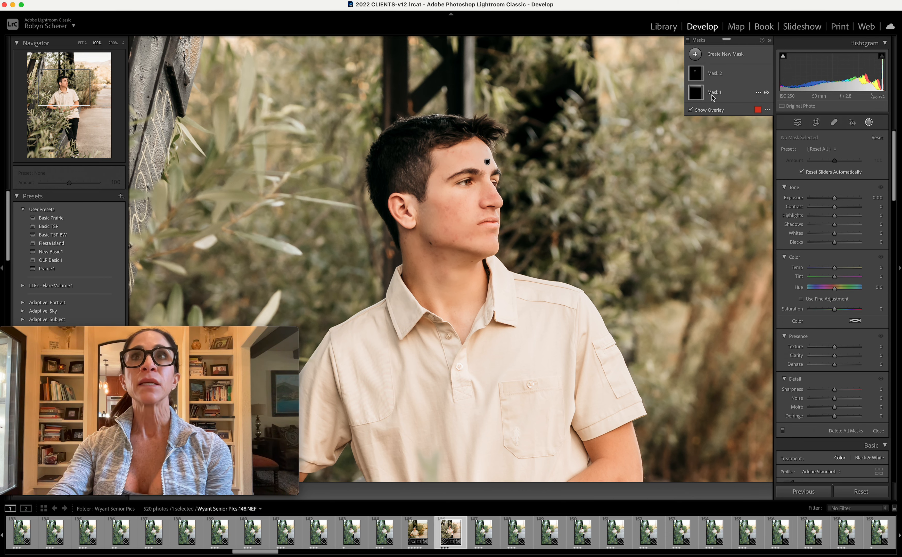
left_click(715, 74)
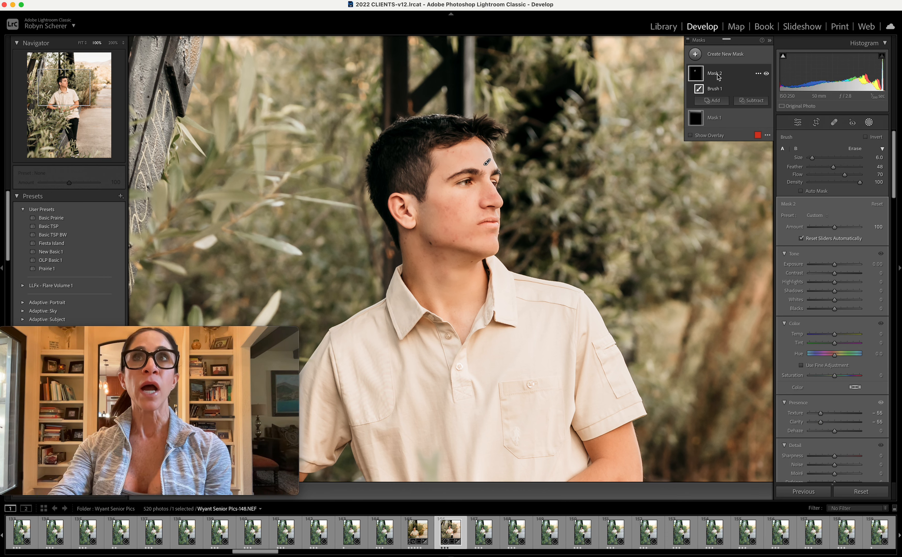
mouse_move(486, 163)
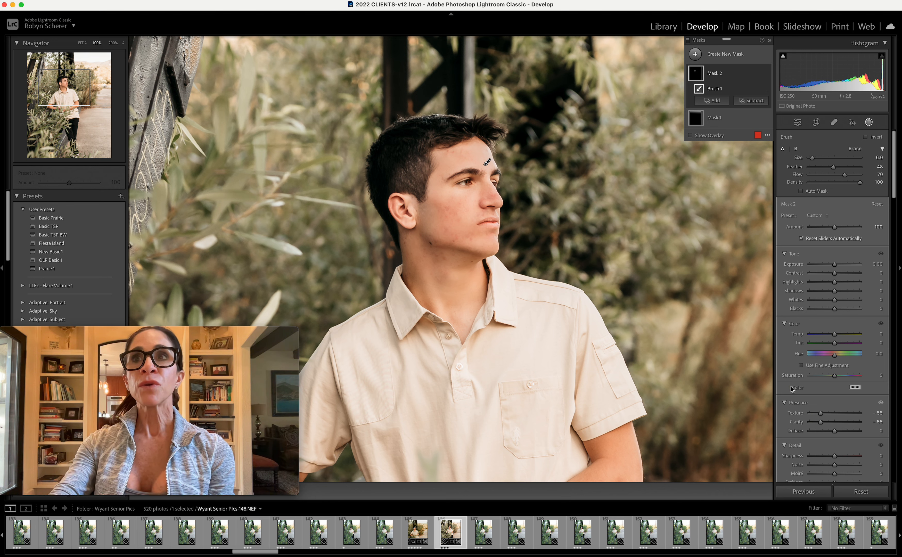
left_click_drag(821, 412, 820, 414)
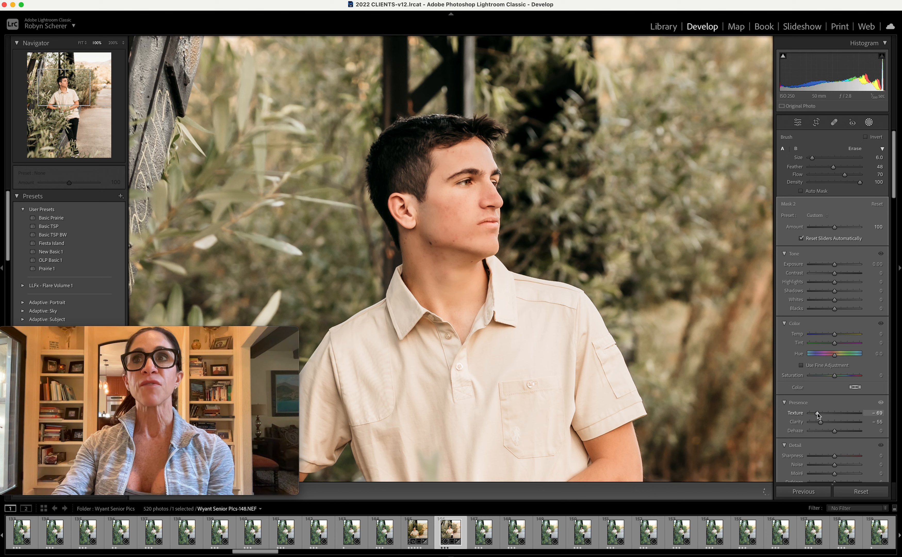
left_click_drag(820, 422, 820, 422)
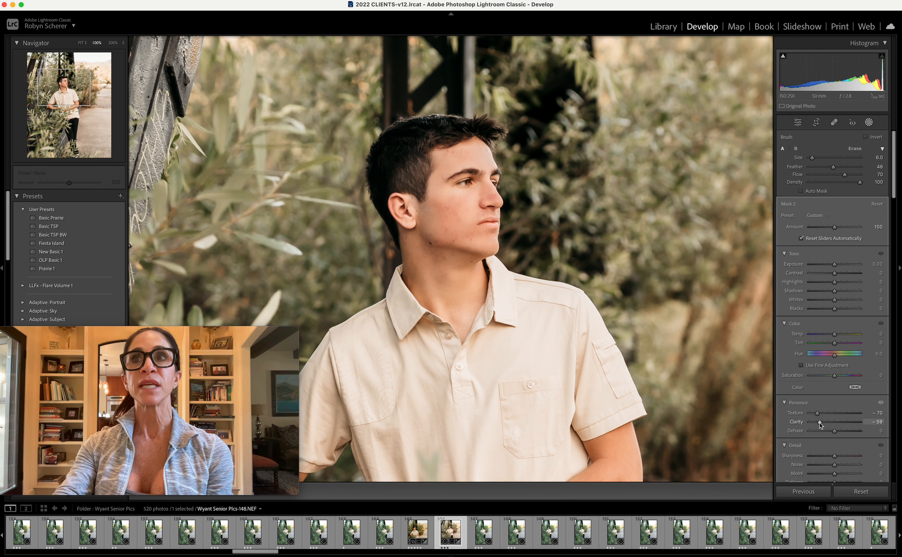
left_click(868, 122)
Compare the smoothed portrait with its original version and examine the facial skin at 200% magnification.
key("backslash")
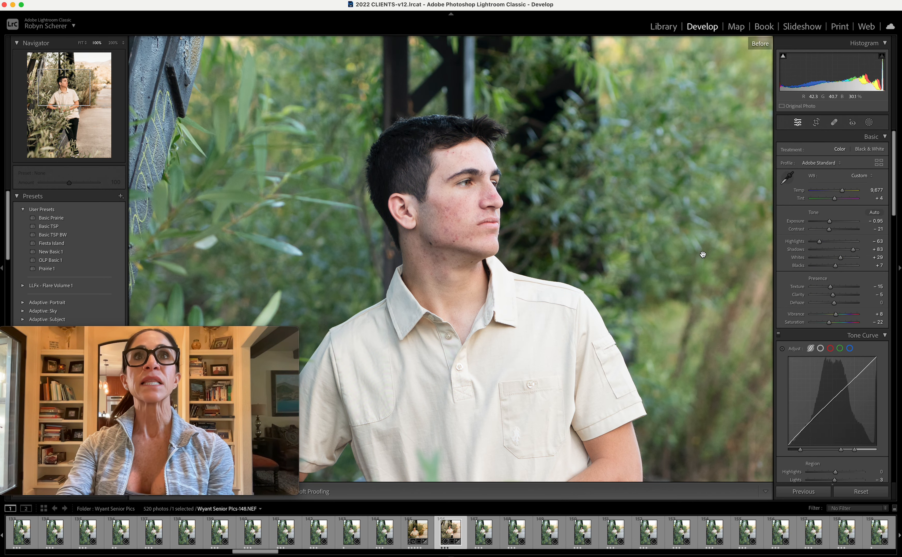
key("backslash")
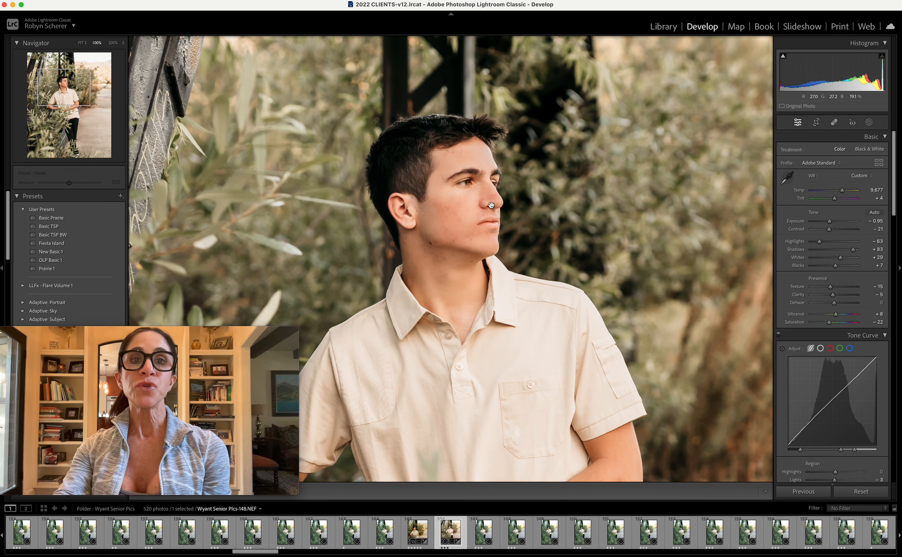
left_click(520, 229)
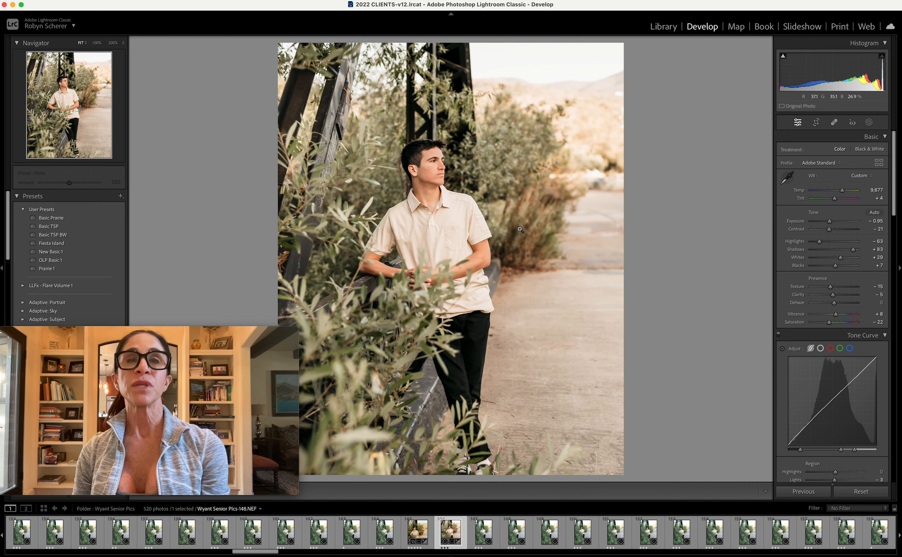
left_click(437, 171)
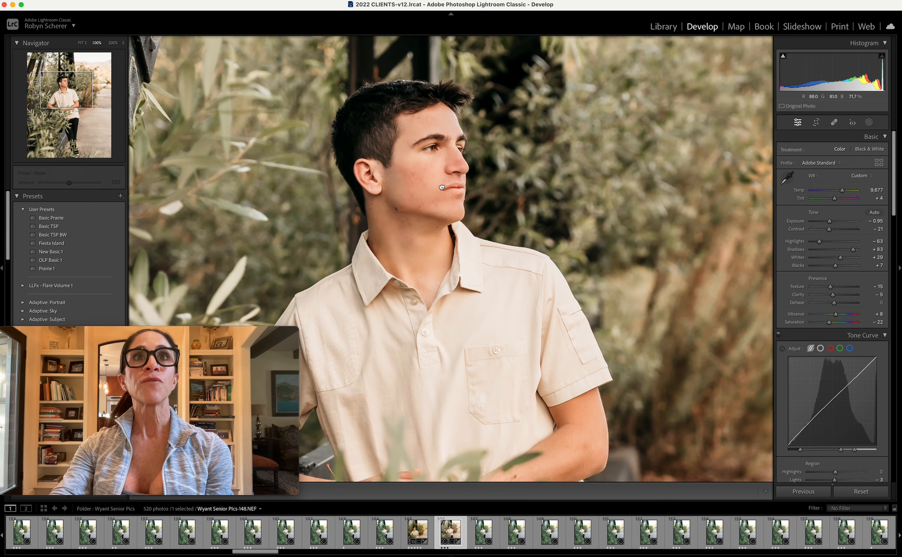
left_click_drag(442, 187, 461, 217)
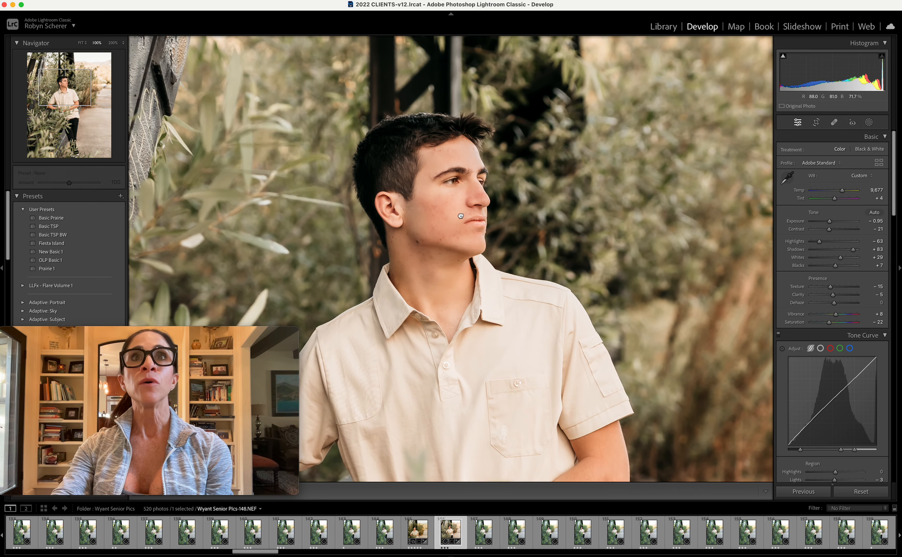
left_click(113, 43)
left_click_drag(442, 185, 465, 249)
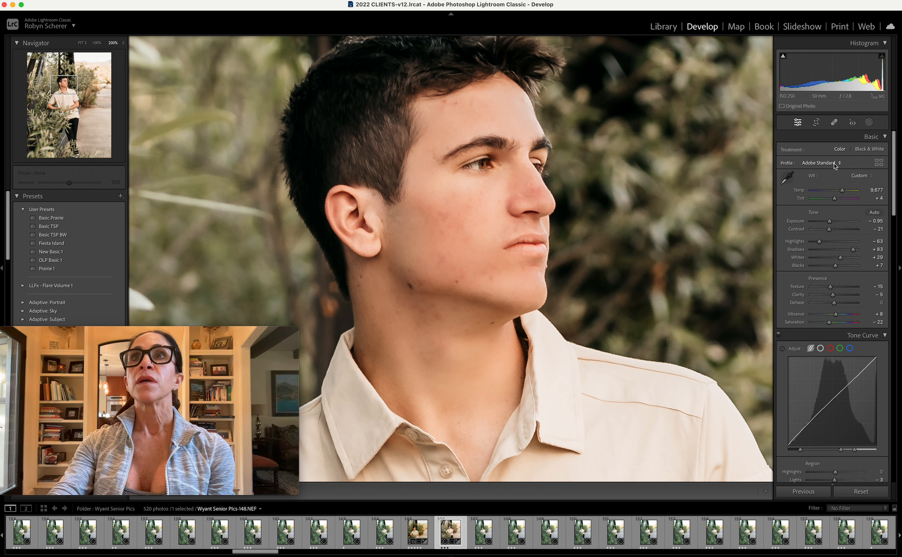
Save the settings of Mask 2 as a new brush preset named "Skin Clarify -70" and close masking.
left_click(869, 122)
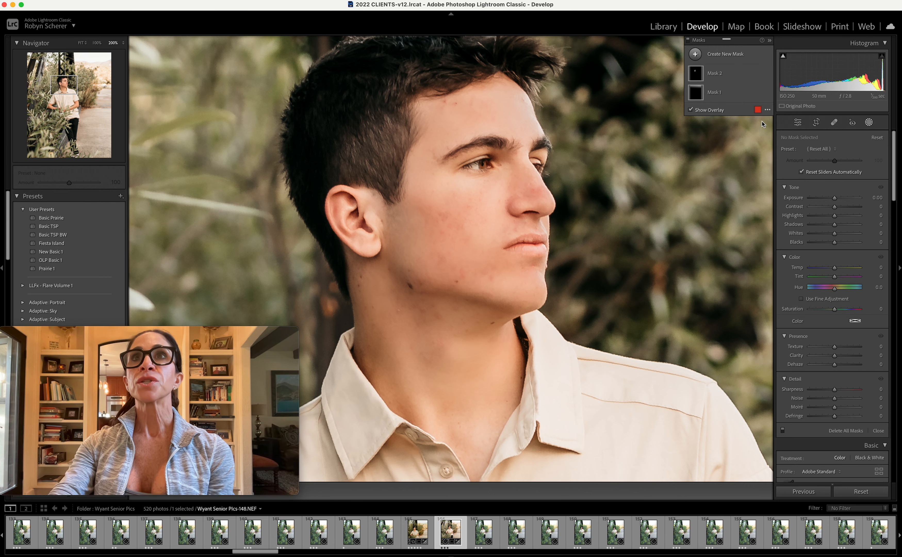
left_click(715, 74)
mouse_move(524, 124)
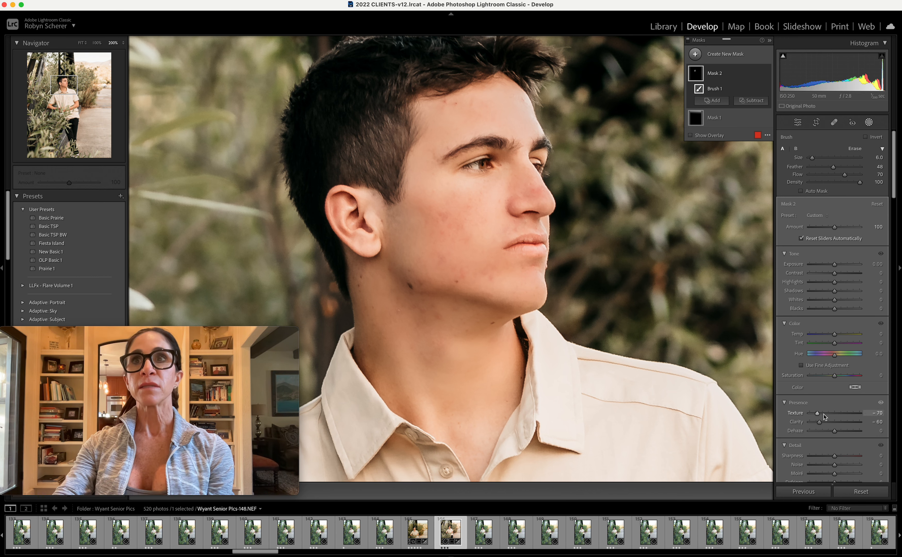
scroll(818, 395, "down", 1)
scroll(818, 395, "up", 1)
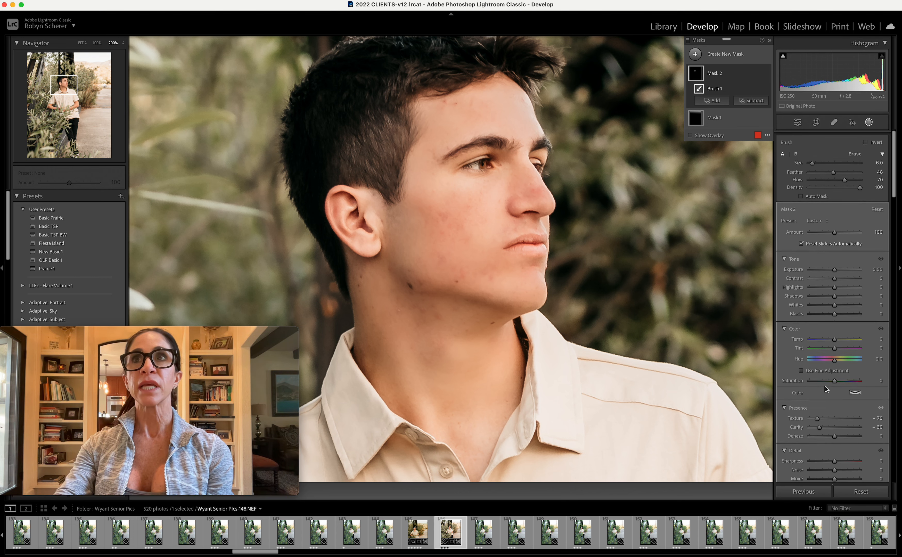
left_click(817, 216)
scroll(835, 368, "down", 10)
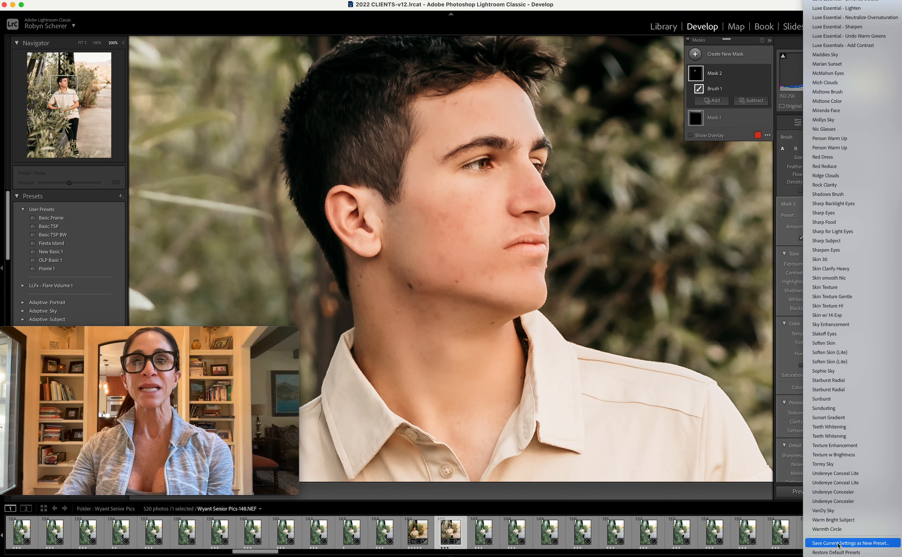
left_click(839, 543)
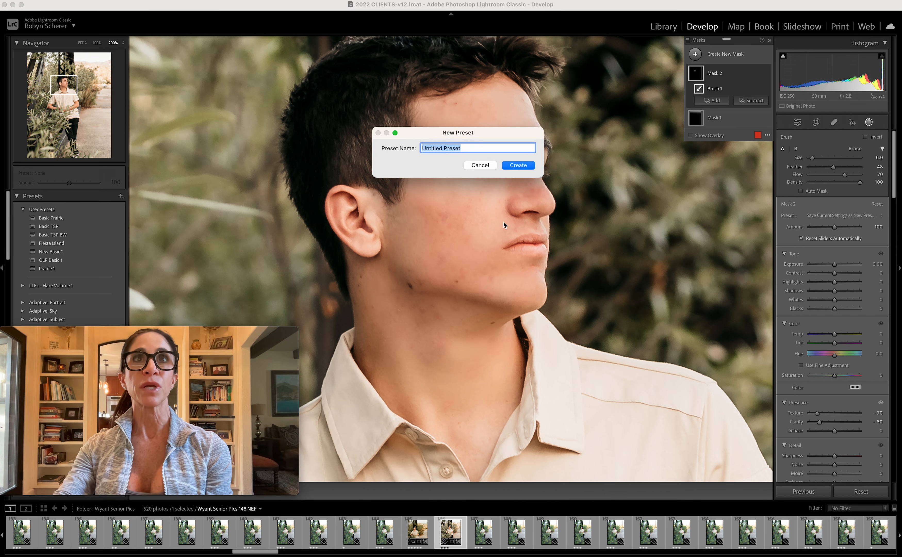
type("Skin Clarify")
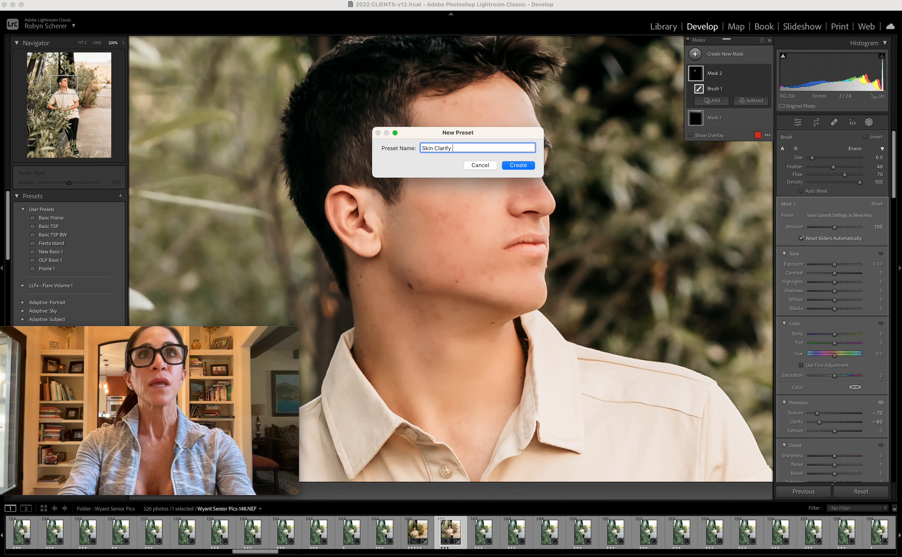
type(" Heavy")
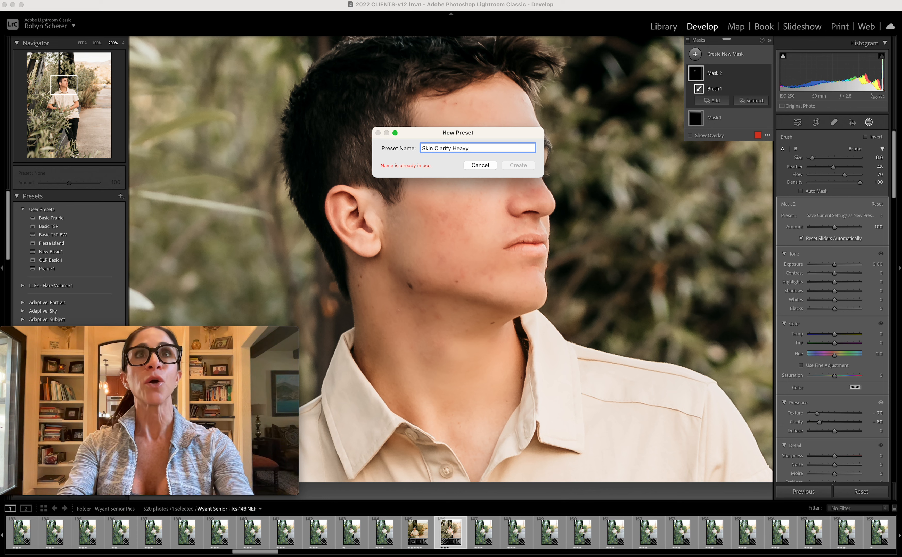
key("BackSpace")
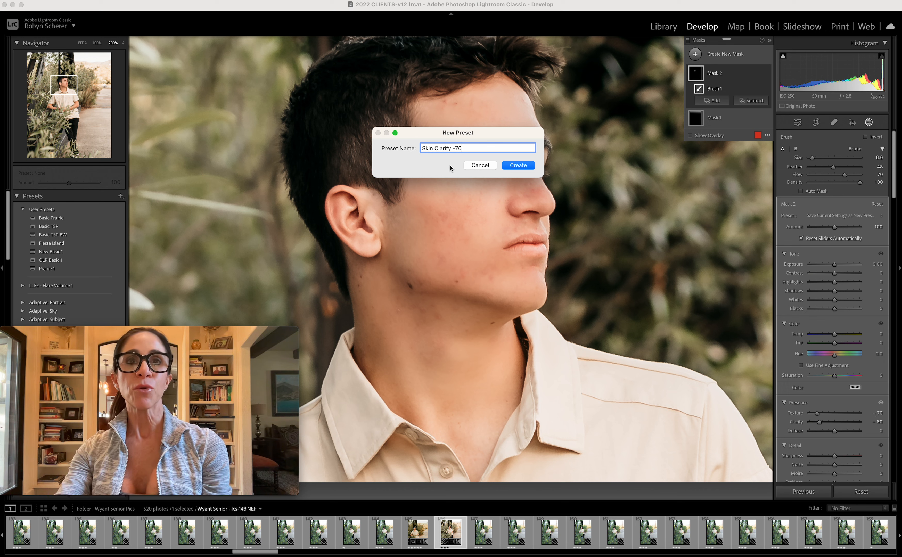
left_click(515, 167)
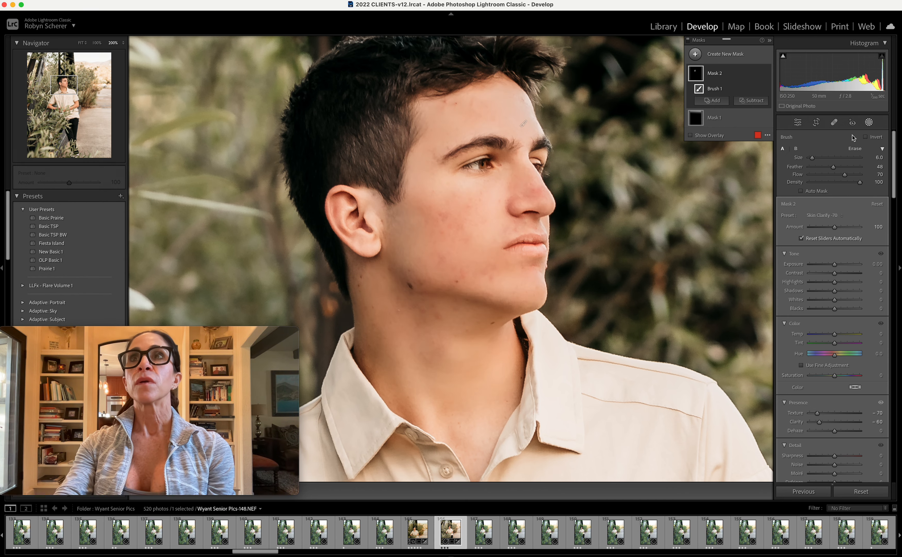
left_click(868, 123)
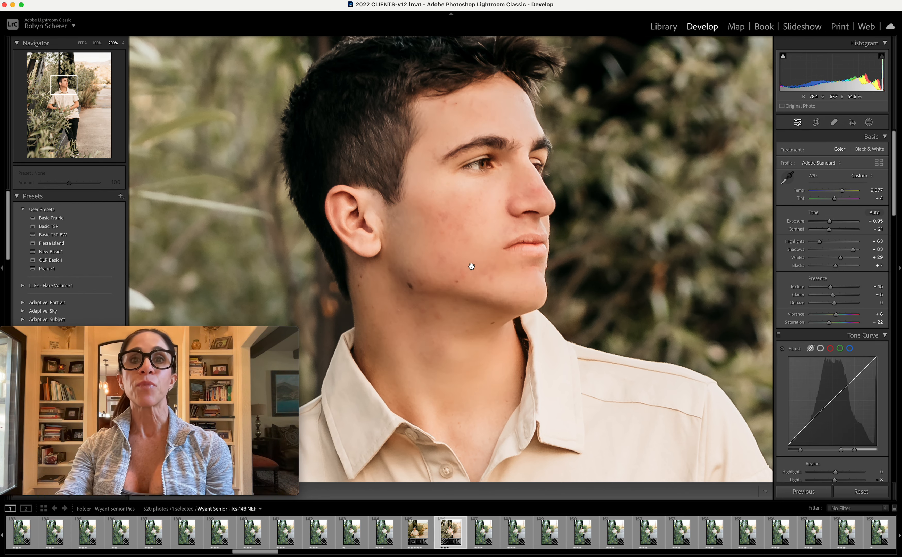
Try the "Skin Clarify -70" preset by painting a new brush mask on the neck, delete the brush and close masking.
left_click(868, 123)
left_click(738, 55)
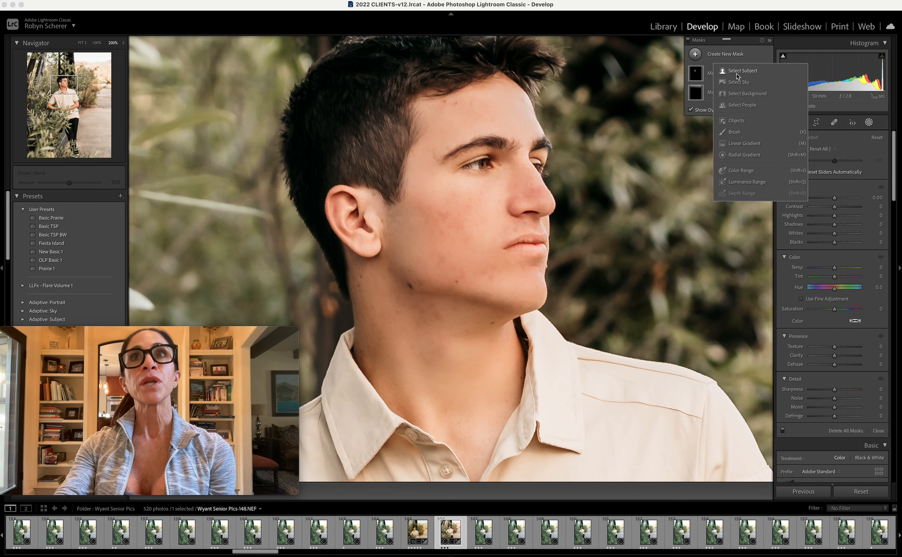
left_click(734, 134)
left_click(822, 215)
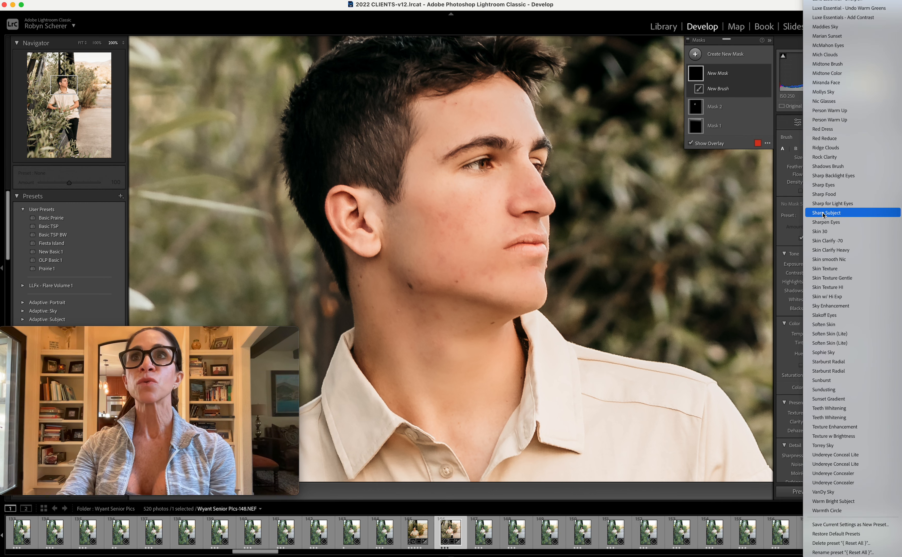
left_click(842, 241)
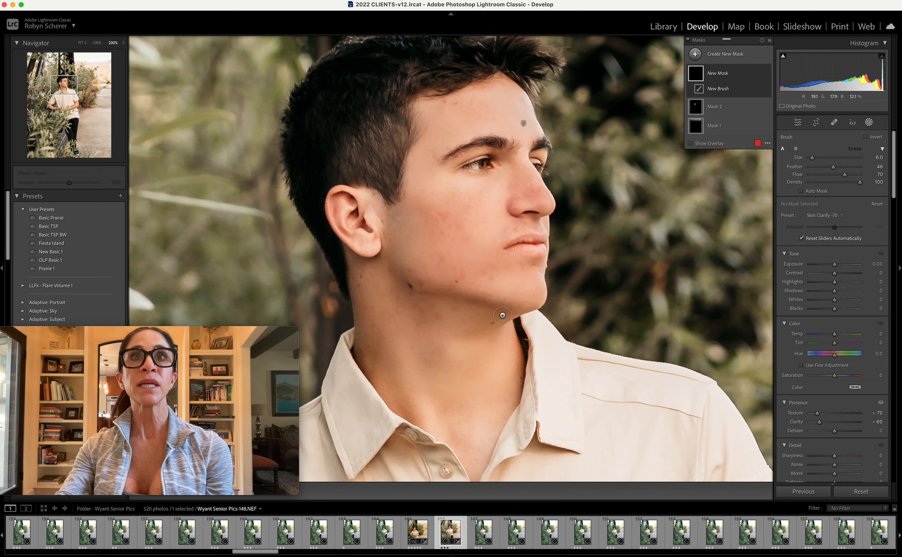
mouse_move(480, 353)
left_mouse_down()
mouse_move(453, 387)
mouse_move(431, 348)
mouse_move(467, 384)
mouse_move(460, 418)
mouse_move(486, 433)
mouse_move(459, 407)
mouse_move(485, 375)
mouse_move(453, 372)
left_mouse_up()
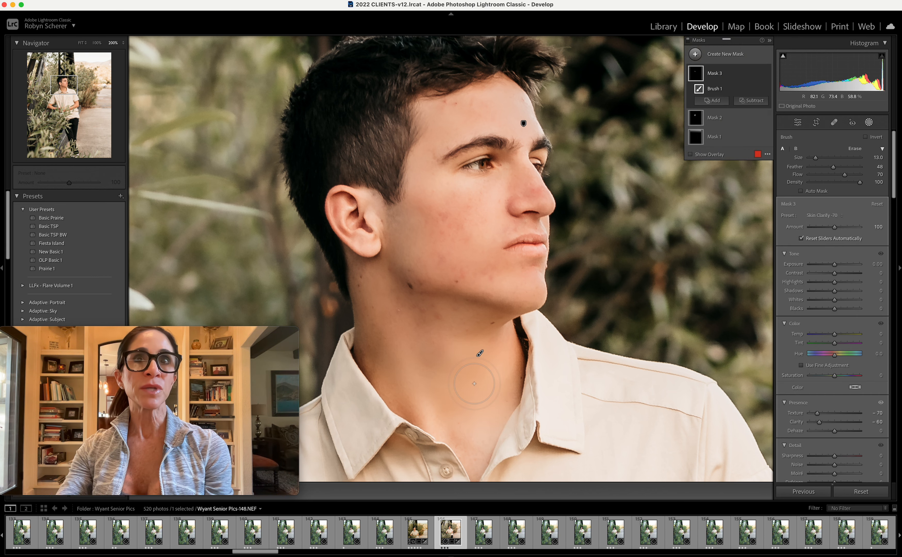
key("Delete")
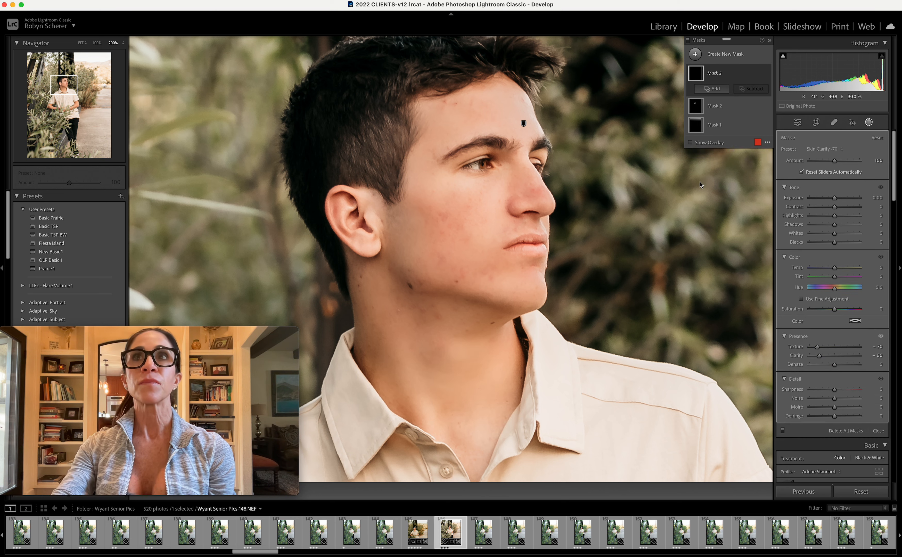
left_click(868, 123)
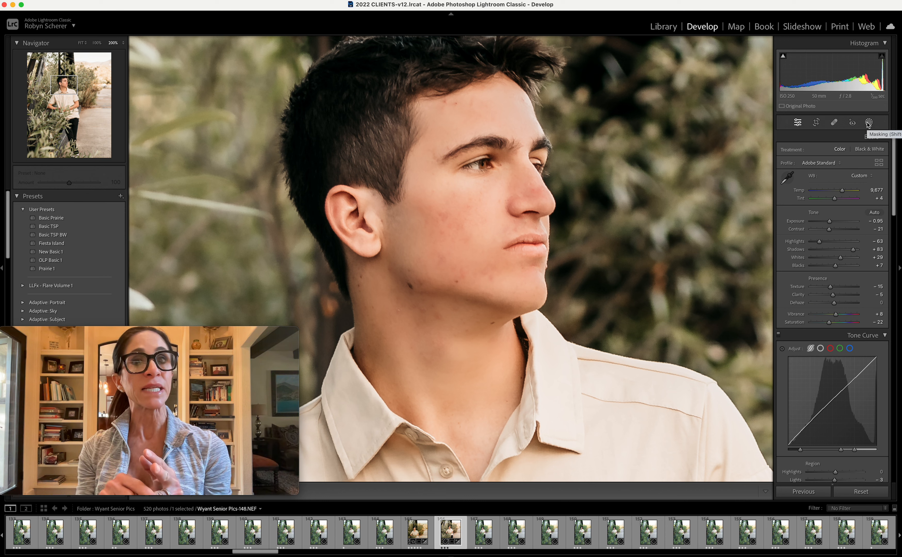
Heal the blemishes on the nose, cheek and lower jaw with the healing brush at size 16.
left_click(835, 123)
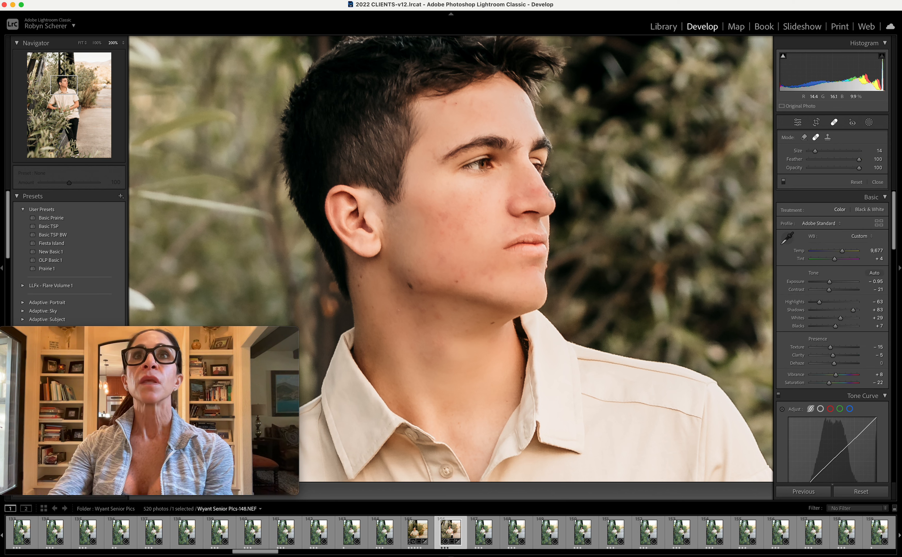
mouse_move(814, 151)
left_mouse_down()
mouse_move(836, 151)
mouse_move(817, 152)
left_mouse_up()
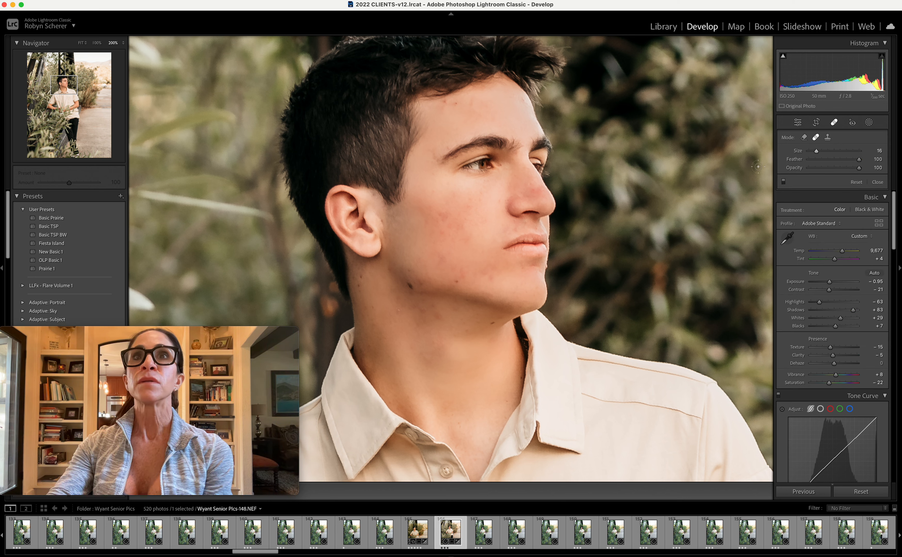
left_click(532, 191)
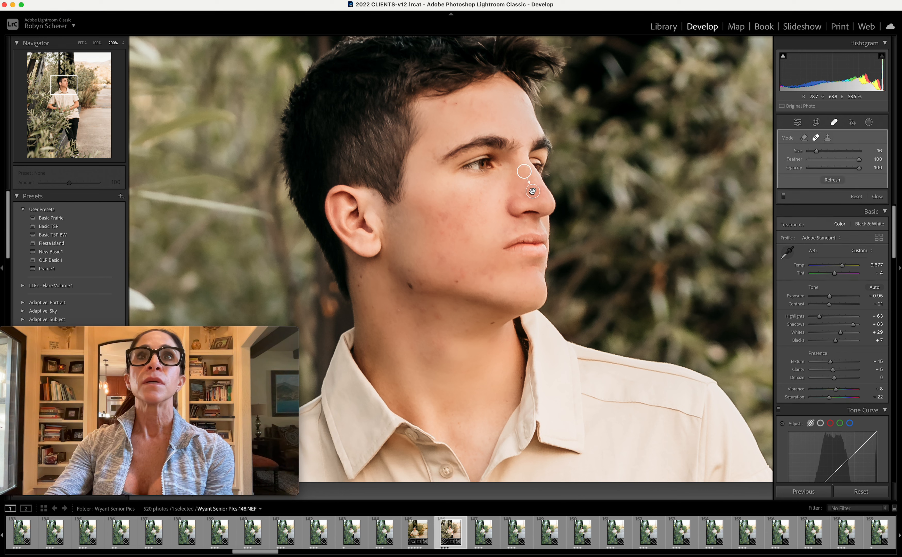
left_click(446, 221)
left_click(443, 231)
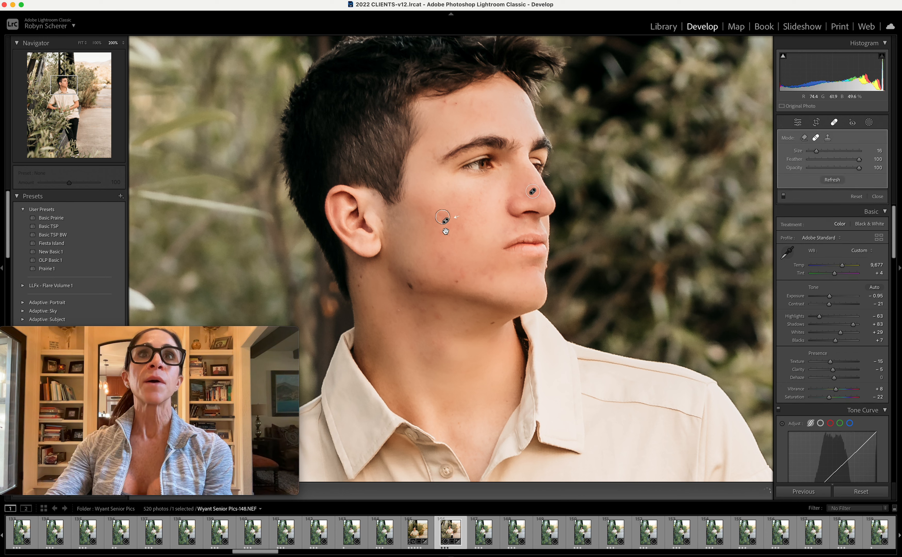
left_click(444, 258)
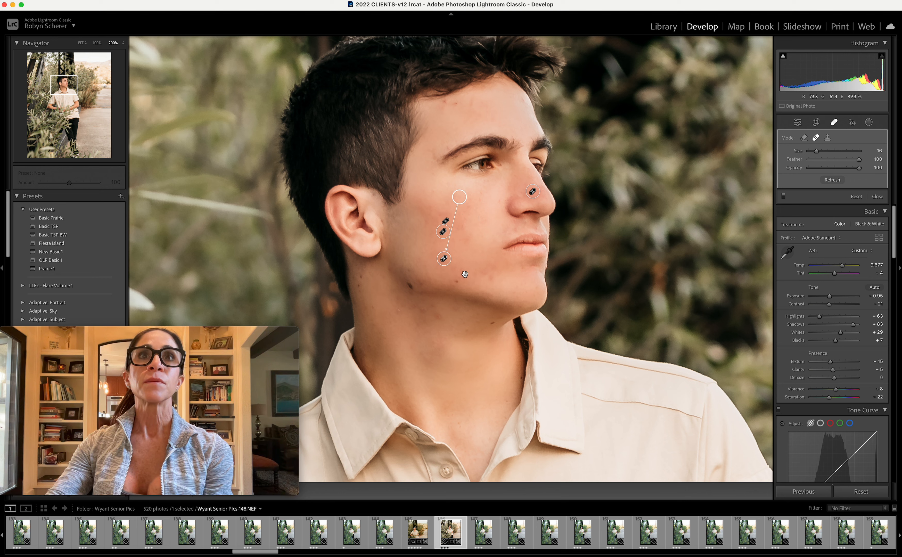
left_click(463, 273)
left_click(491, 276)
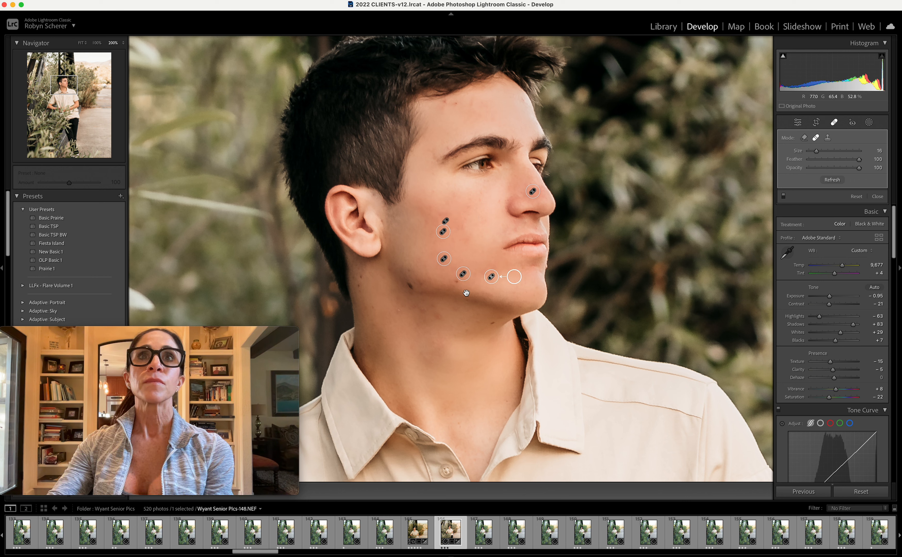
Heal the spots on the neck below the jawline and reposition the source area of the larger patch.
left_click(400, 311)
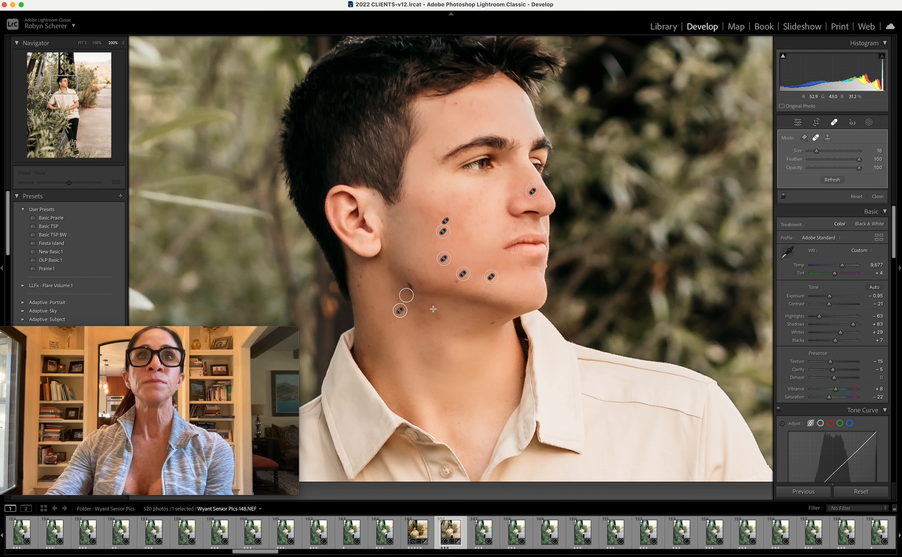
left_click_drag(413, 309, 442, 316)
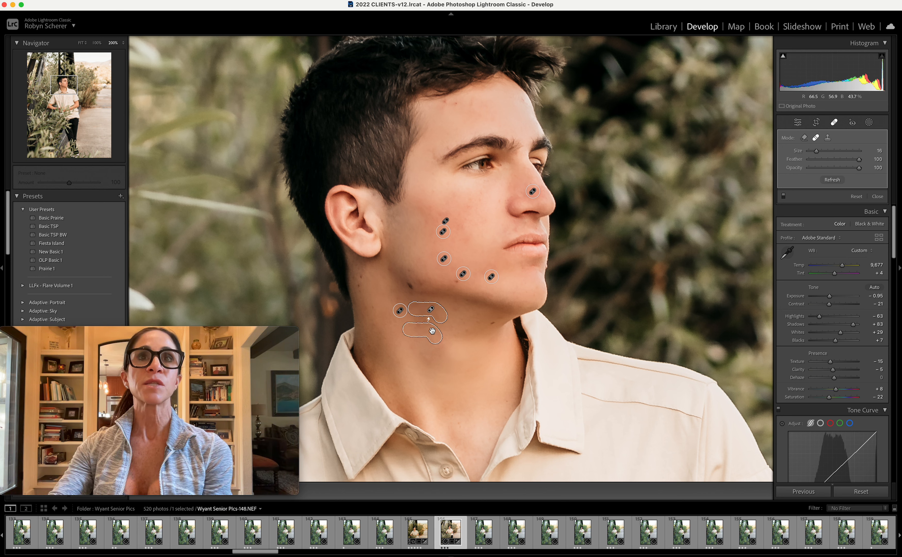
mouse_move(422, 330)
left_mouse_down()
mouse_move(433, 383)
mouse_move(427, 332)
left_mouse_up()
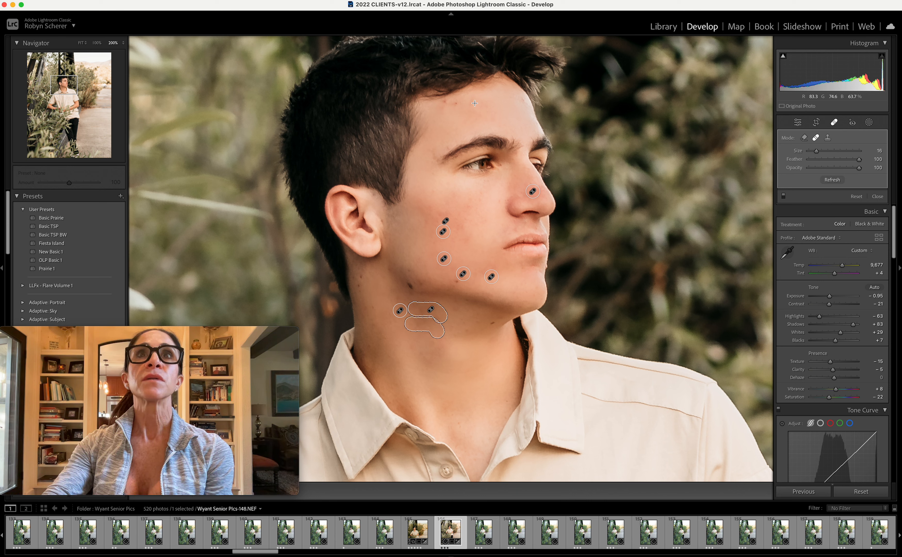
Heal the forehead spots and, at brush size 12, the remaining blemishes on the cheek and under the jaw, and close healing.
left_click(457, 105)
left_click(475, 103)
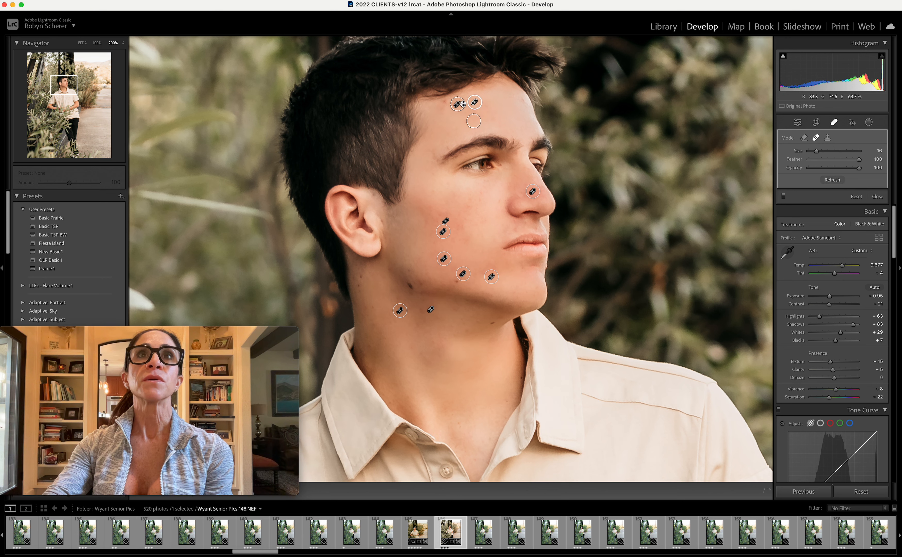
left_click(445, 103)
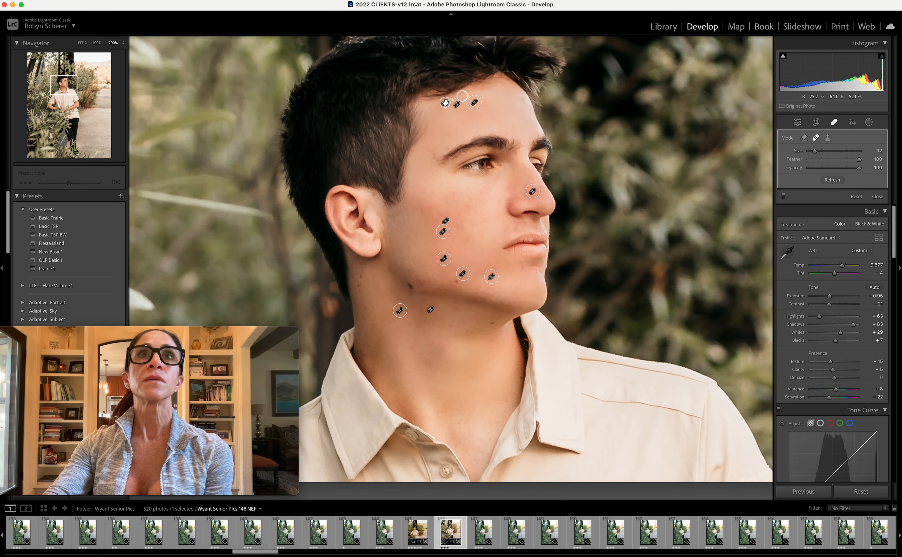
left_click(463, 224)
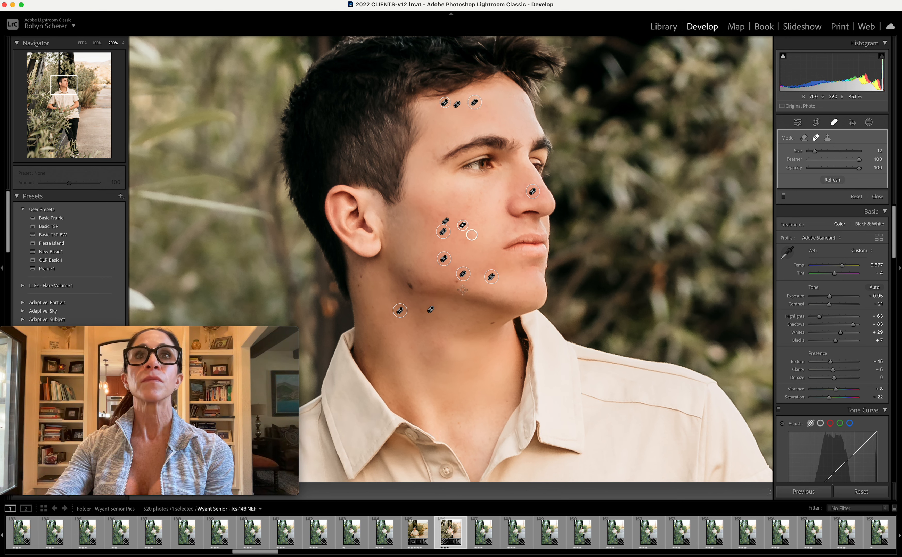
left_click(457, 307)
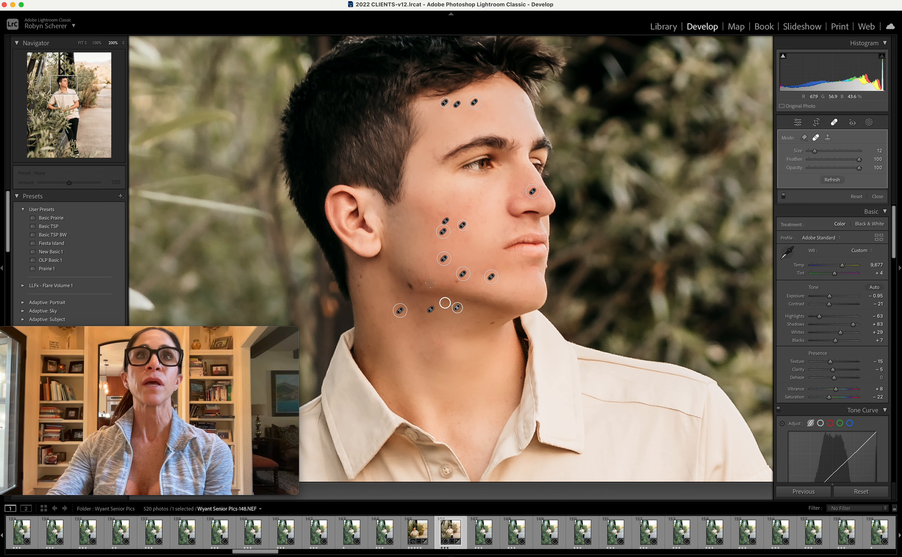
left_click(877, 196)
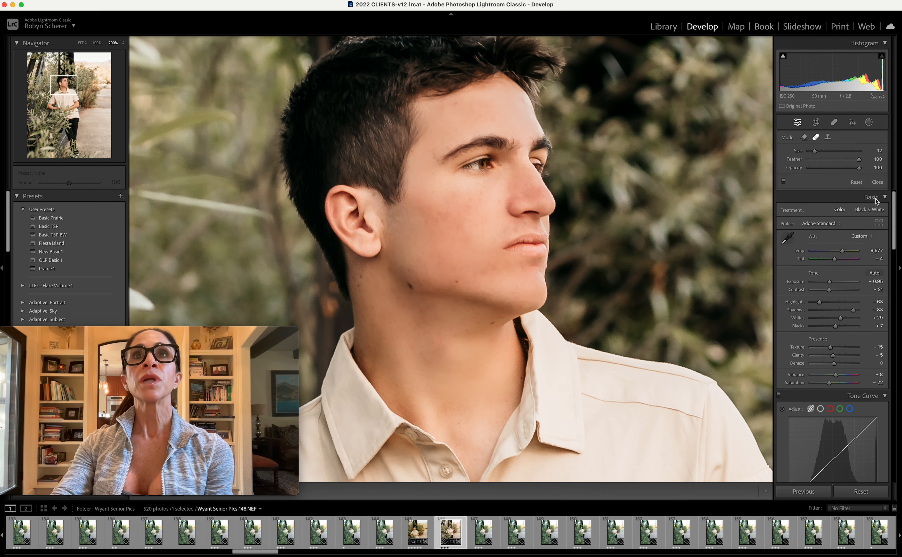
View the whole retouched photo and compare it with its original version.
left_click(500, 265)
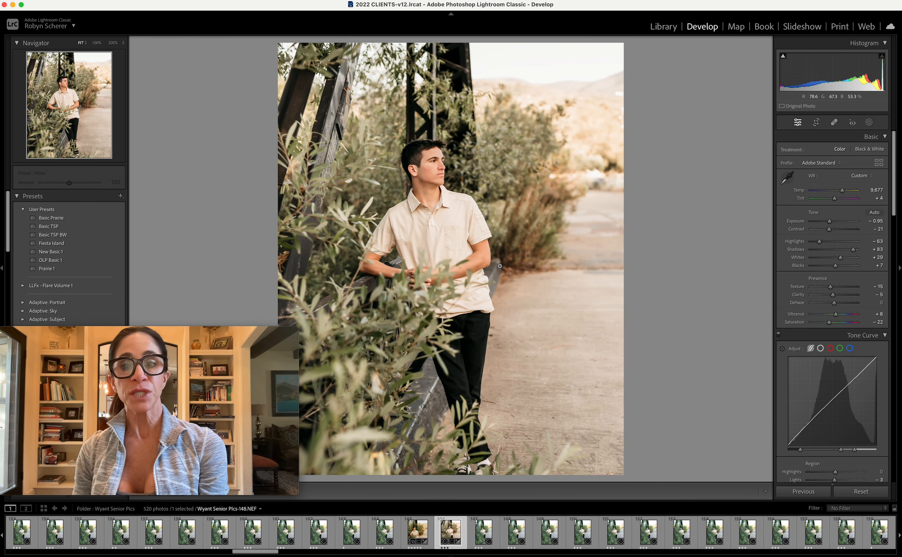
key("backslash")
key("backslash")
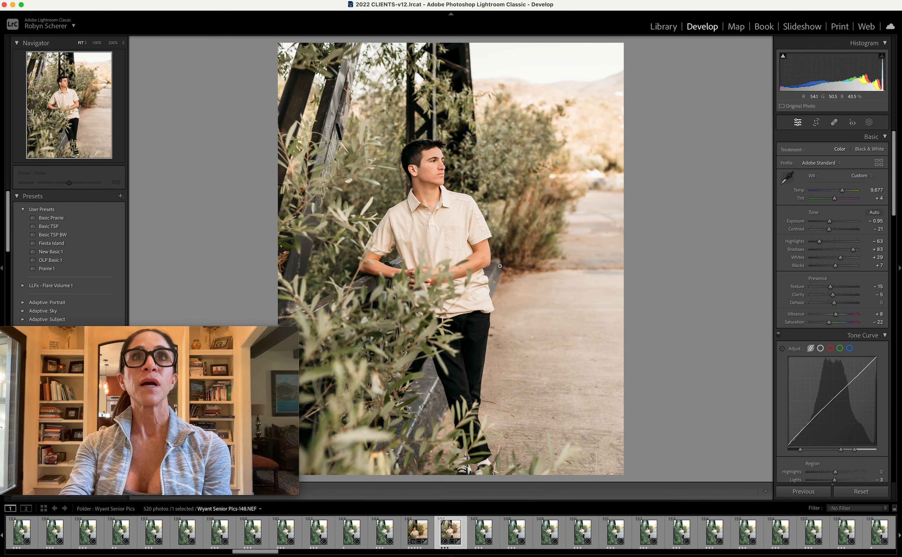
Heal the redness across the cheek at brush size 23, including a spot closer to the mouth, and close healing.
left_click(430, 174)
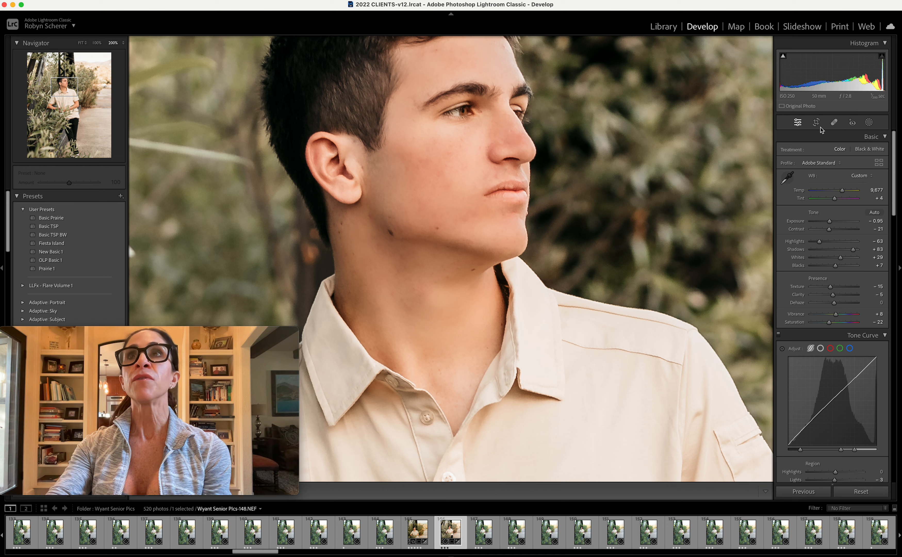
left_click(834, 122)
scroll(404, 155, "up", 3)
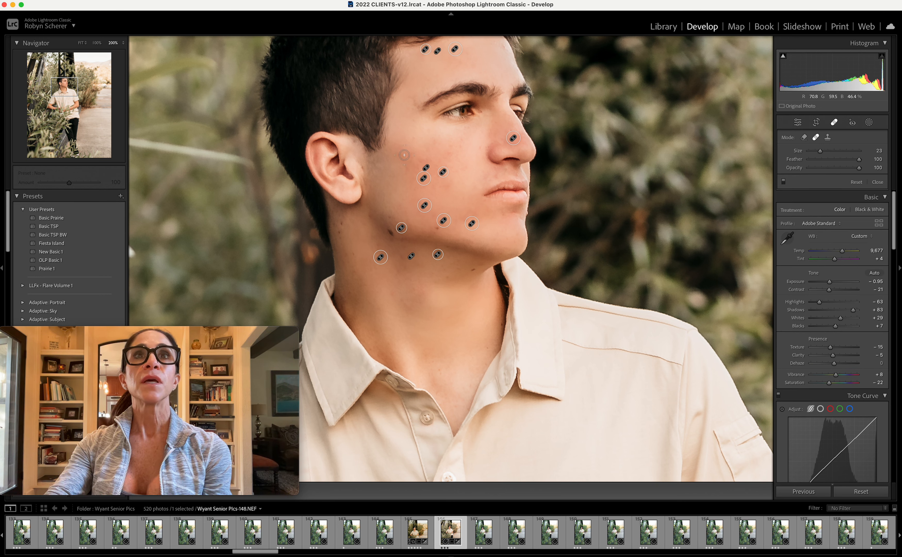
mouse_move(404, 154)
left_mouse_down()
mouse_move(439, 174)
mouse_move(411, 164)
left_mouse_up()
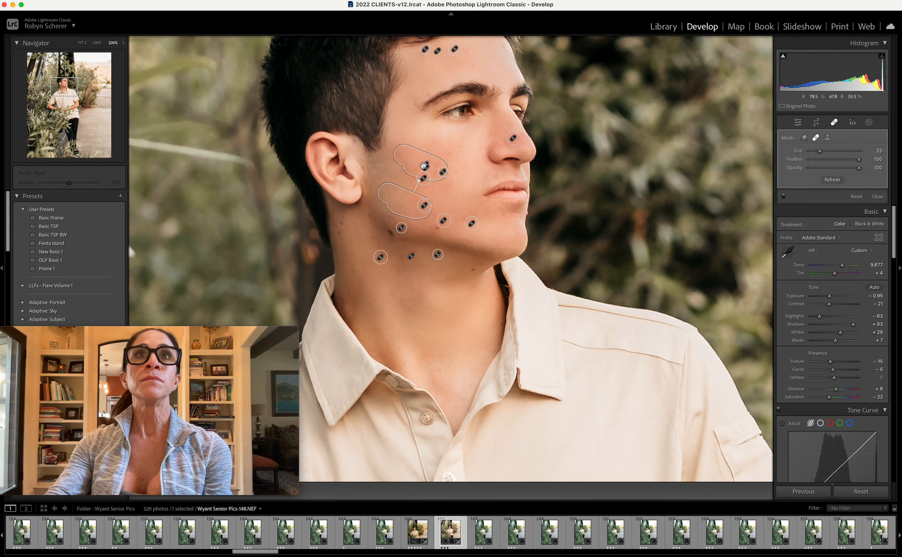
left_click(877, 196)
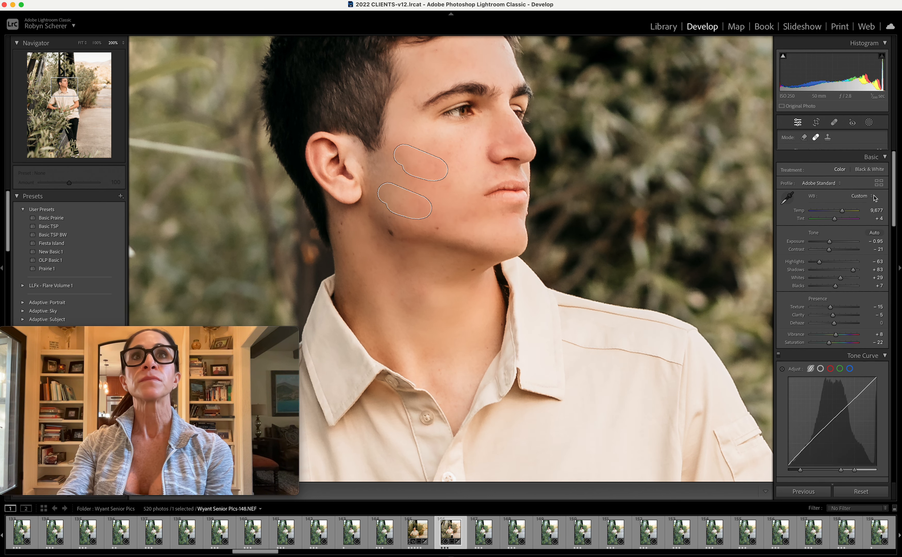
left_click(834, 123)
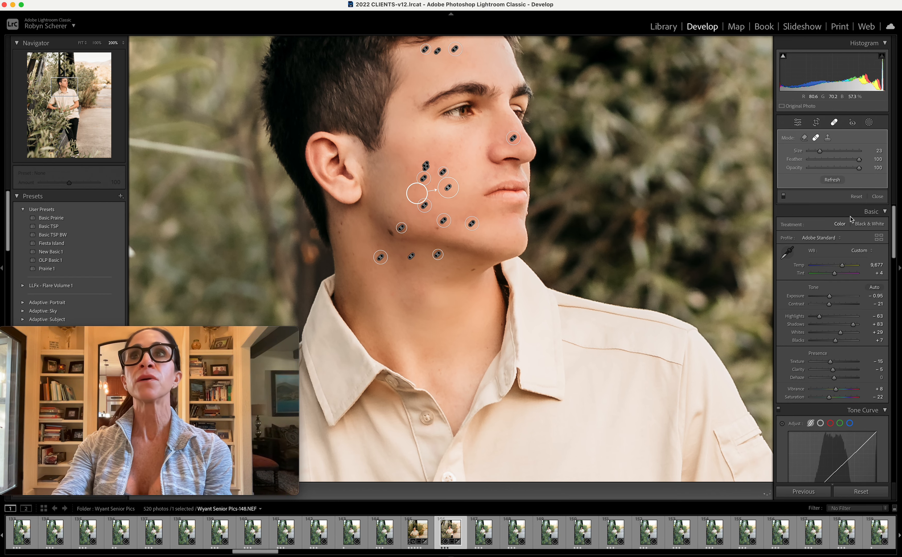
left_click(877, 197)
scroll(734, 179, "up", 3)
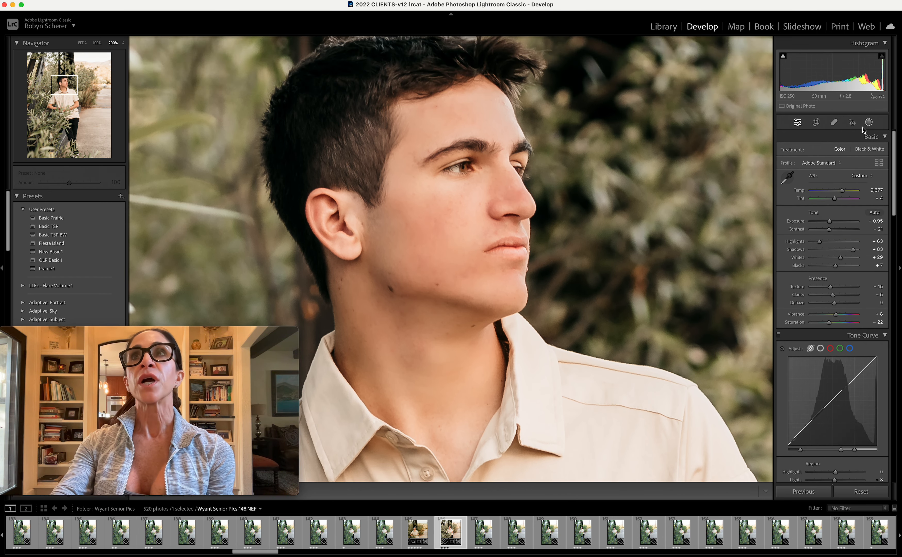
Create a brush mask over the eye and brighten it with Exposure 0.44, Highlights 10, Shadows -4 and Whites 9.
left_click(869, 123)
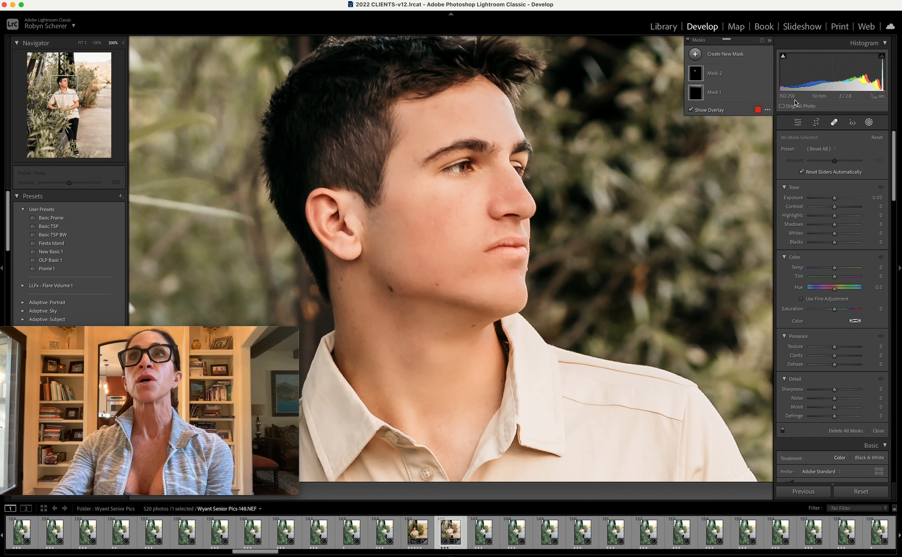
left_click(720, 54)
left_click(728, 131)
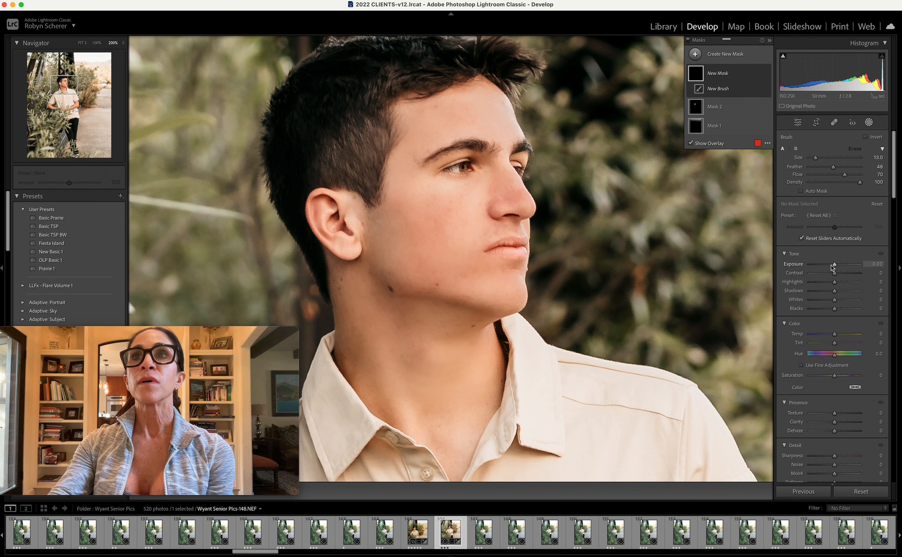
left_click_drag(834, 264, 836, 300)
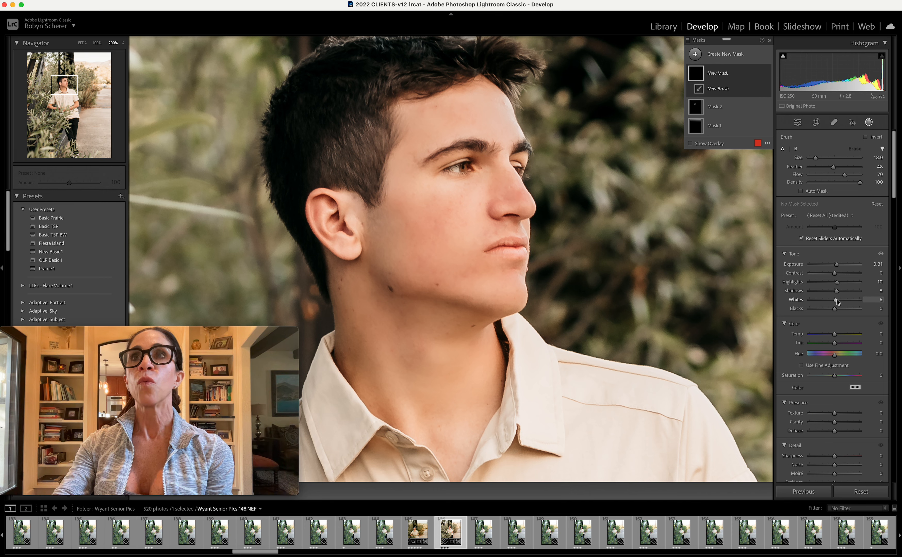
mouse_move(468, 166)
left_mouse_down()
mouse_move(445, 169)
mouse_move(463, 169)
left_mouse_up()
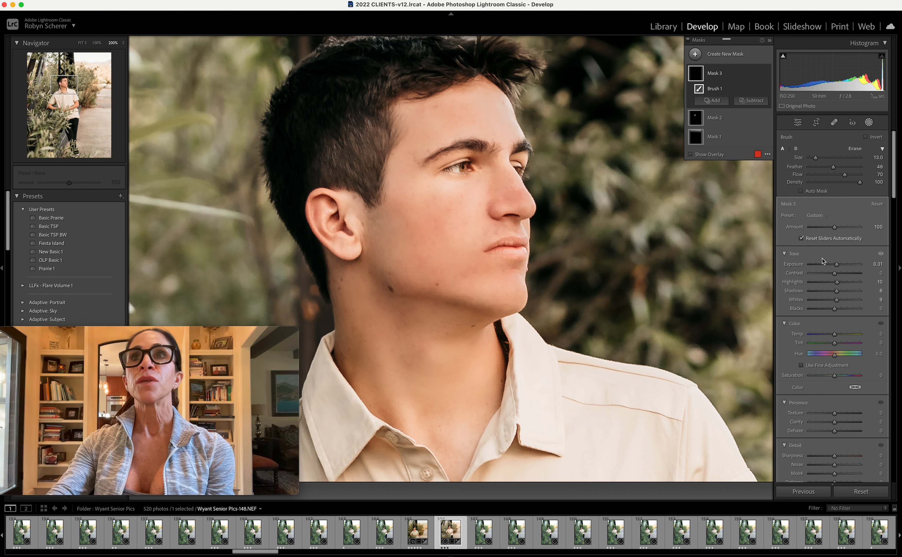
left_click_drag(835, 264, 835, 292)
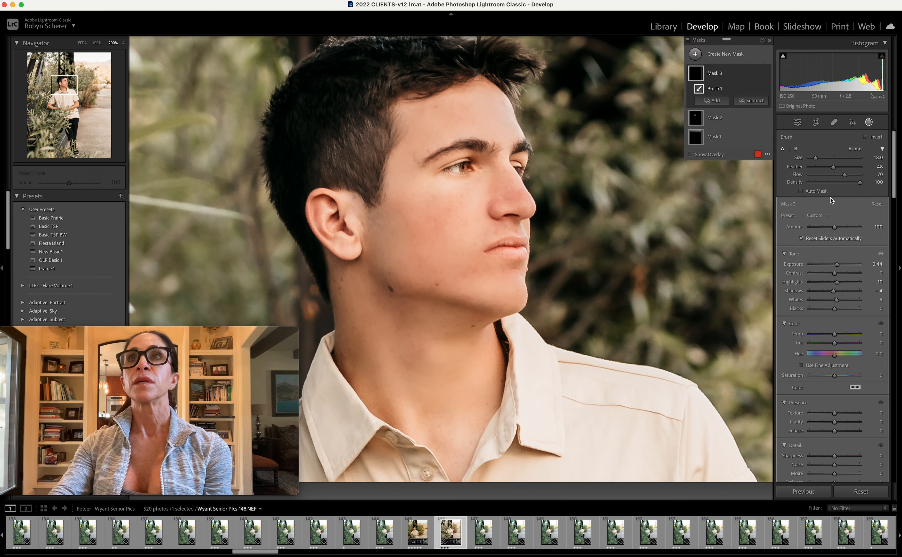
left_click(819, 216)
scroll(820, 215, "down", 10)
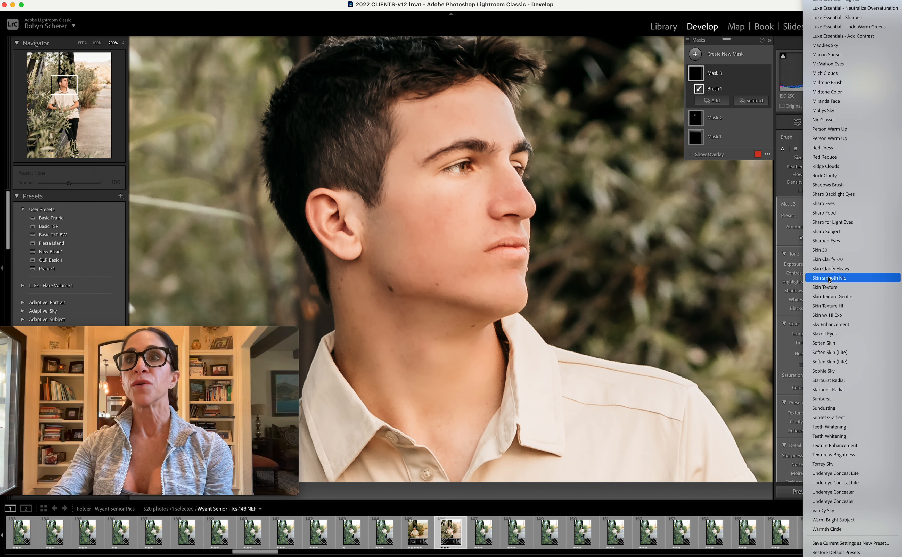
left_click(826, 543)
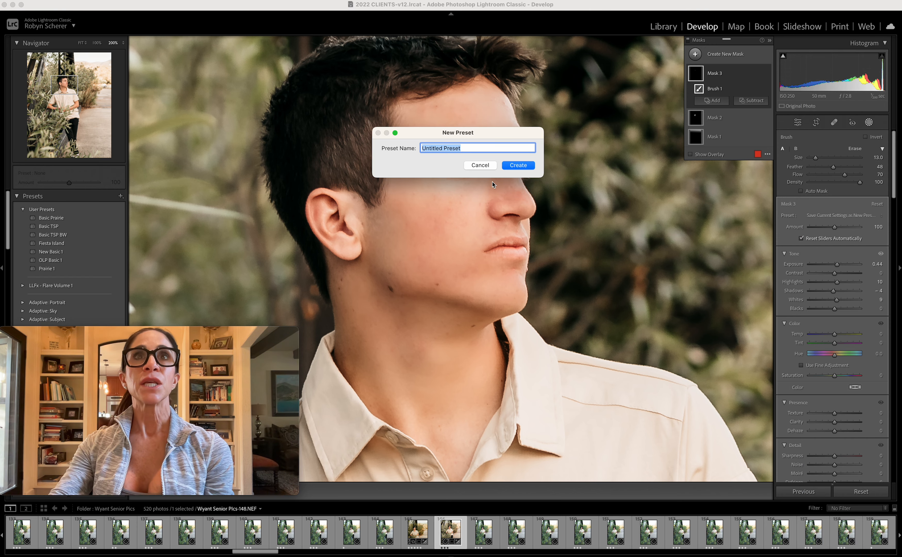
type("Eye Pop")
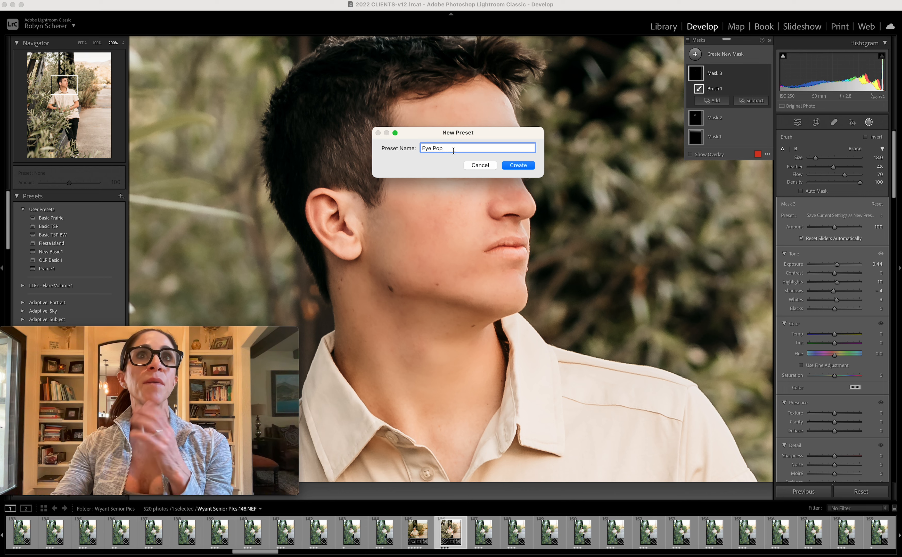
left_click(483, 167)
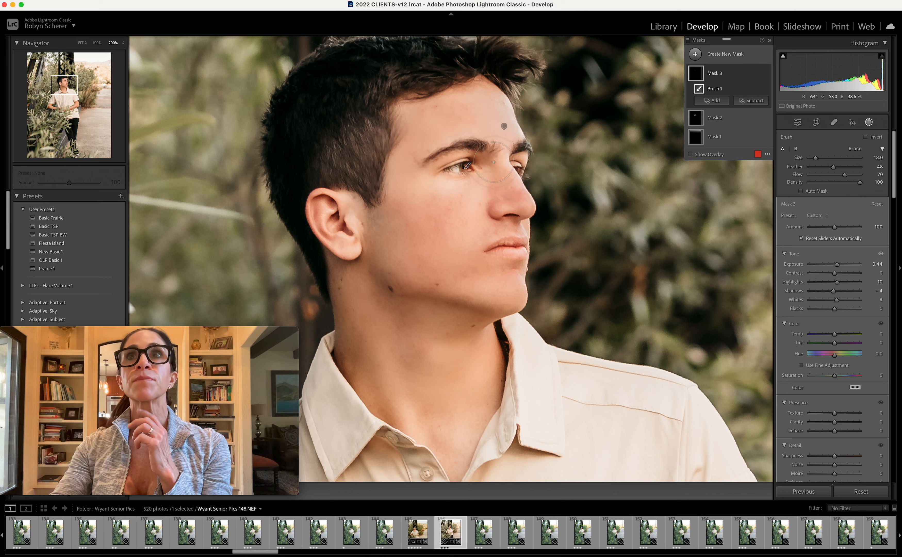
Close masking, view the whole photo and compare the edit with its original version.
left_click(868, 123)
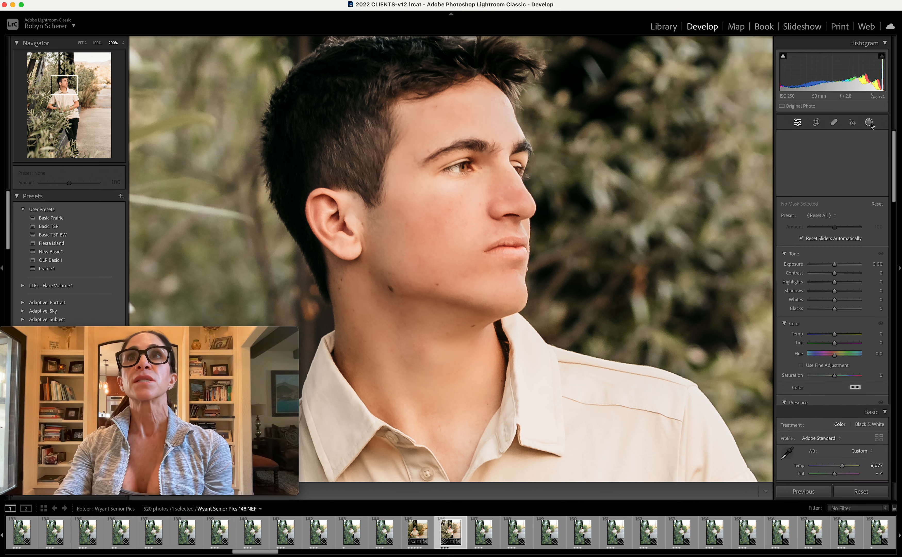
left_click(624, 198)
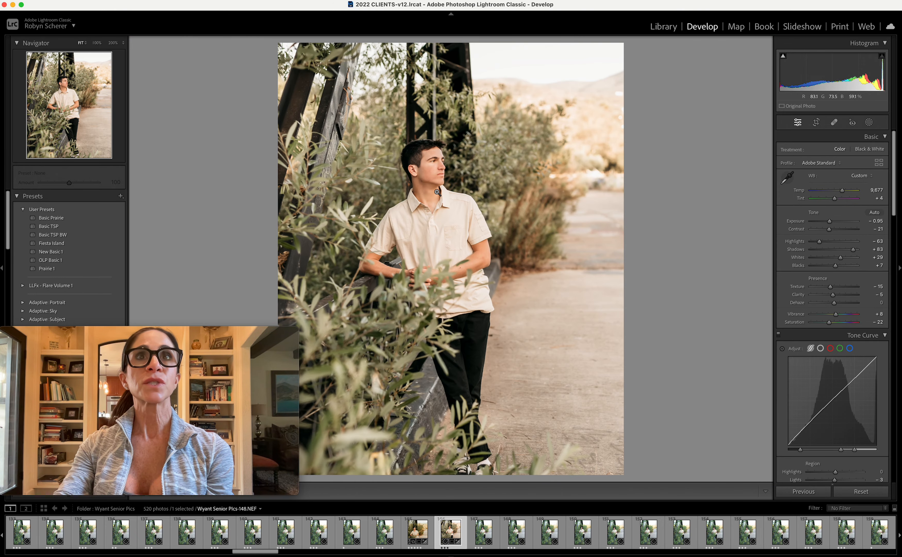
left_click(431, 185)
left_click(424, 158)
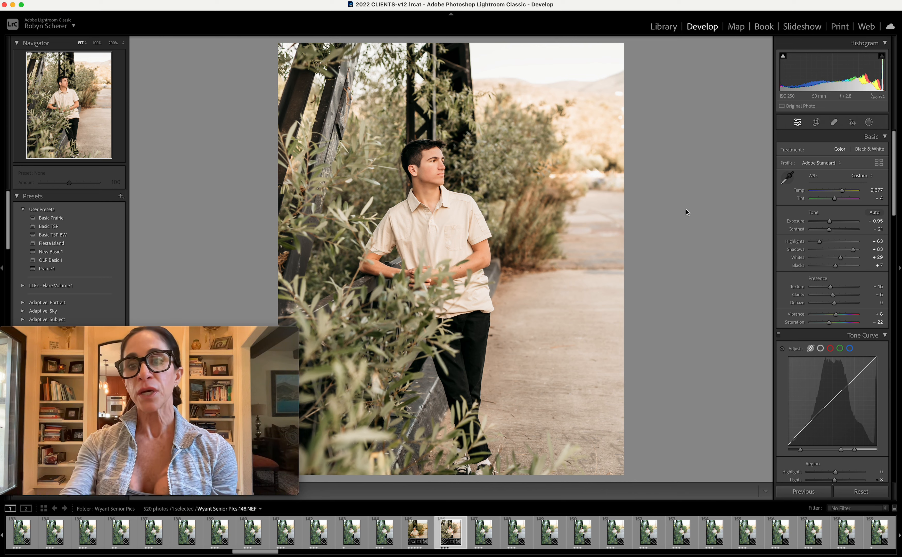
key("backslash")
key("backslash")
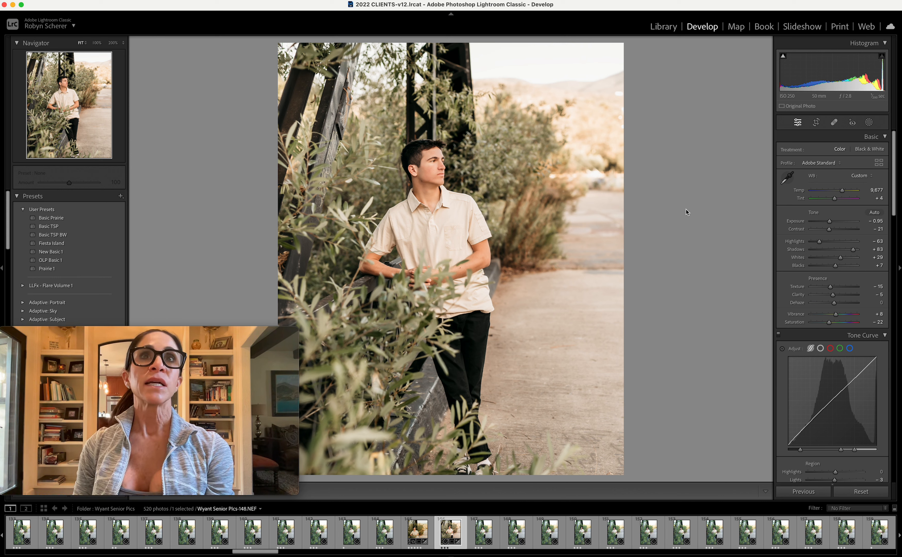
Create a radial gradient mask centred on the young man's upper body, with Exposure -0.06 and Shadows 3.
left_click(868, 122)
left_click(723, 55)
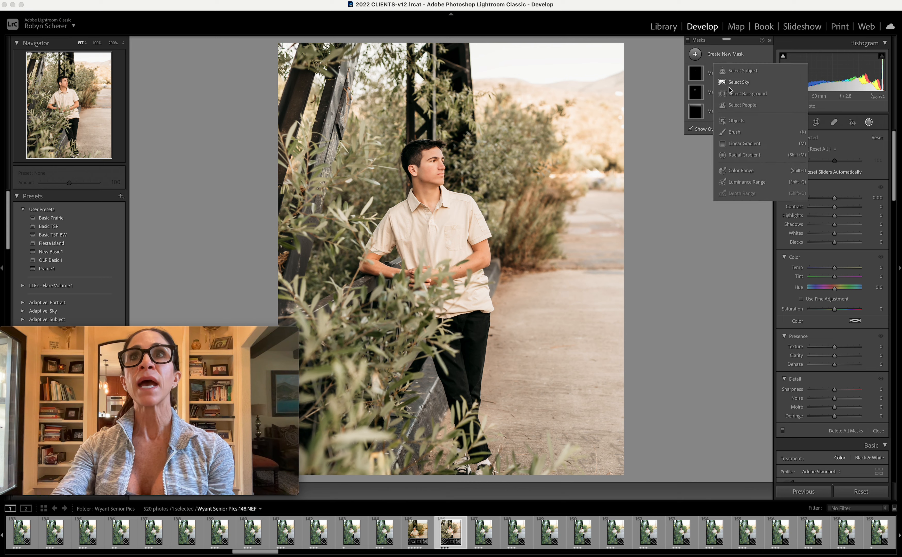
left_click(739, 155)
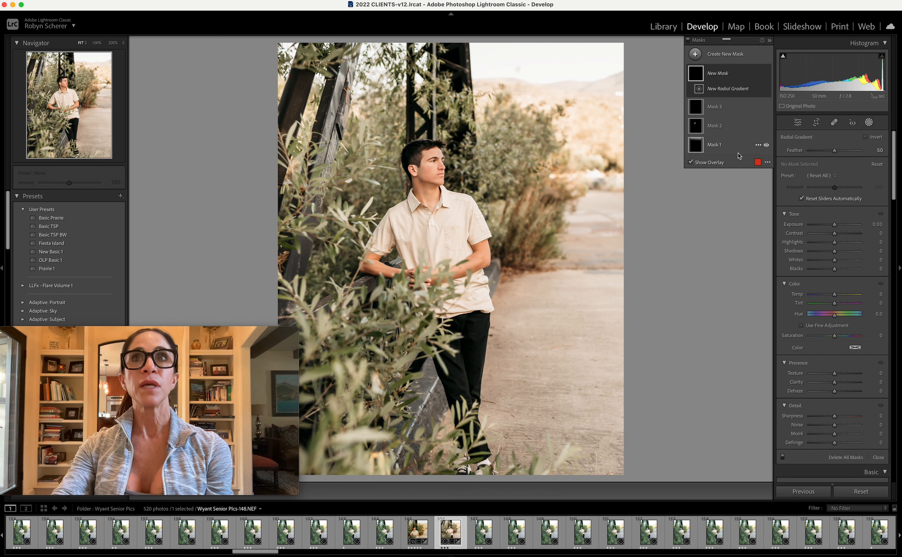
left_click_drag(432, 226, 578, 426)
left_click_drag(435, 238, 447, 253)
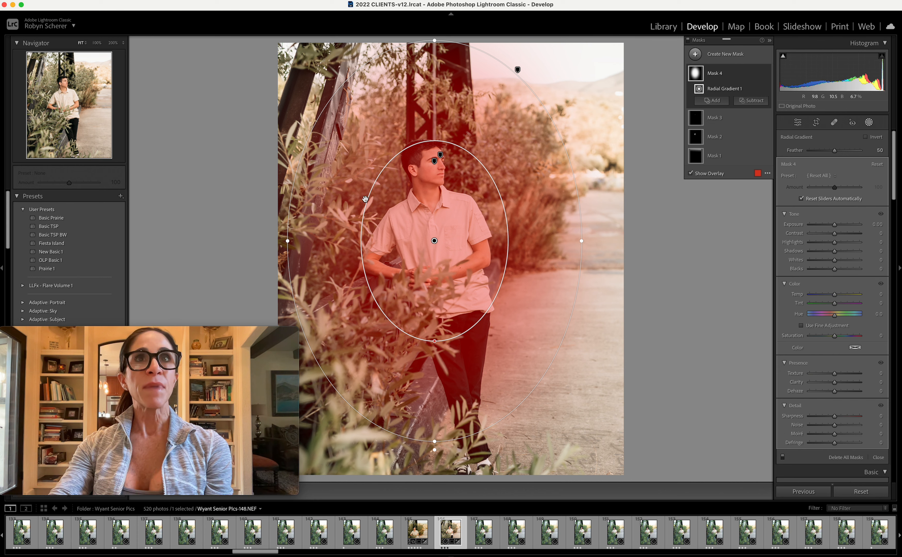
left_click_drag(834, 226, 835, 254)
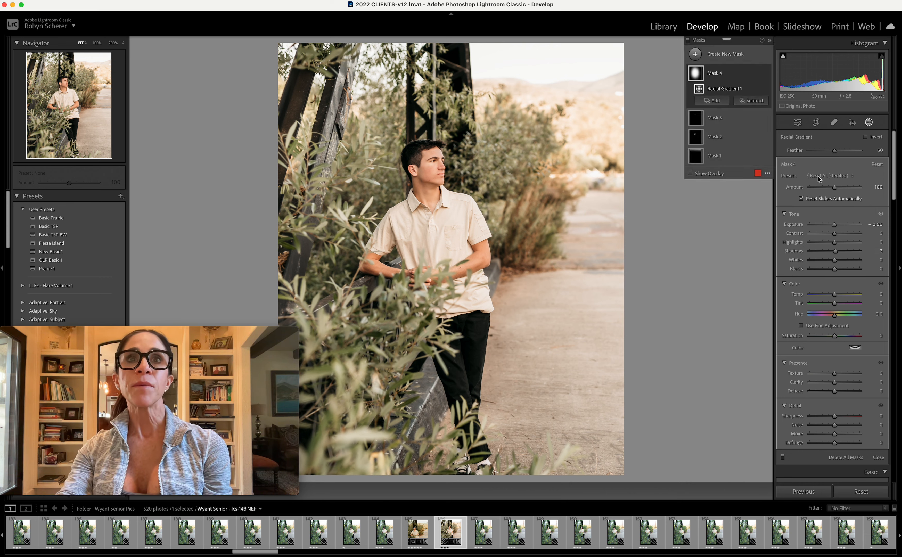
left_click(818, 178)
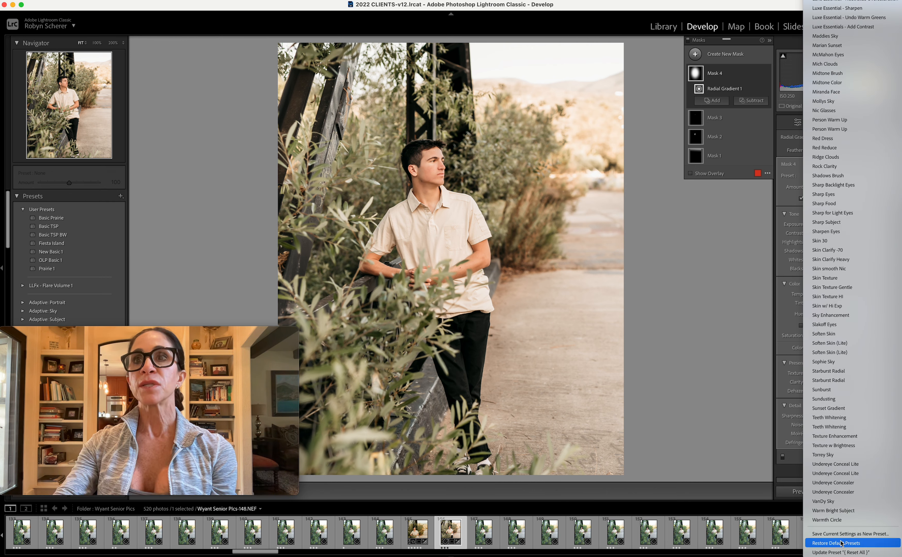
left_click(850, 533)
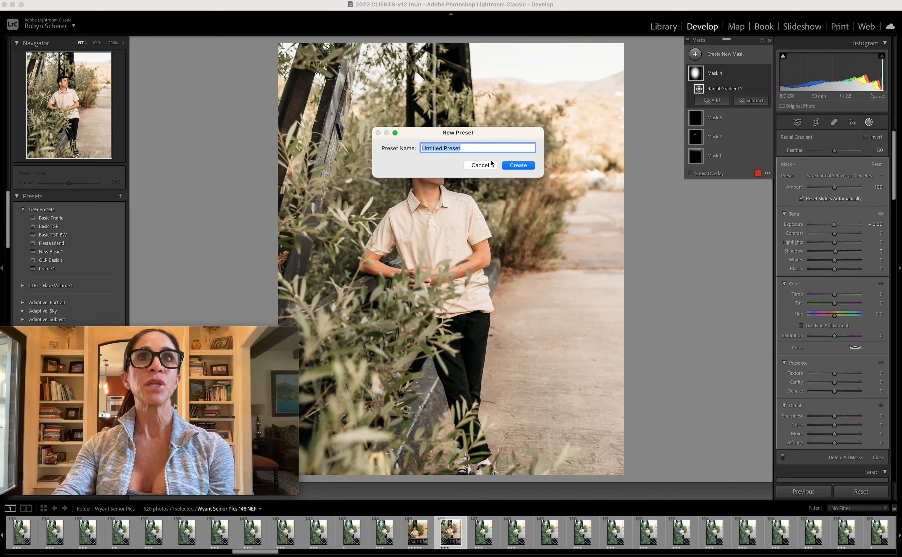
left_click(481, 165)
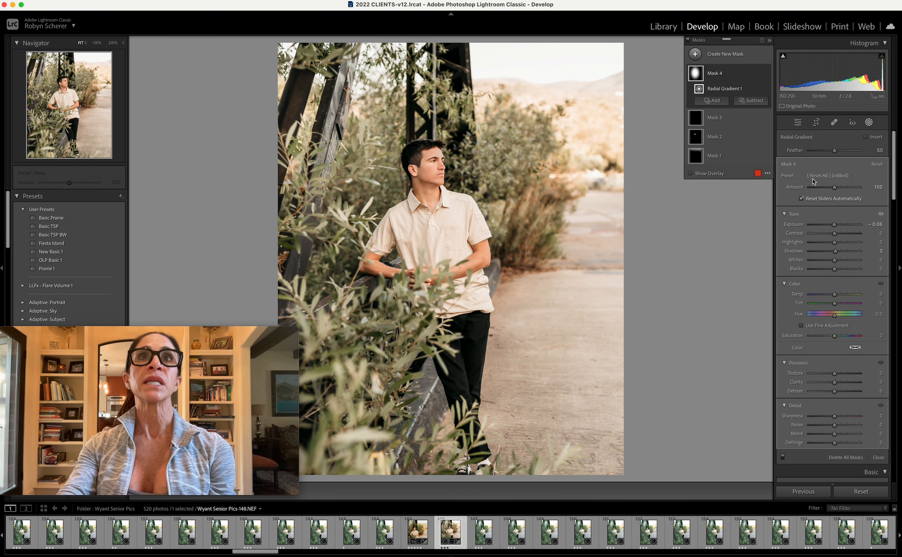
Close masking and set the photo's overall Exposure to -1.10.
left_click(869, 123)
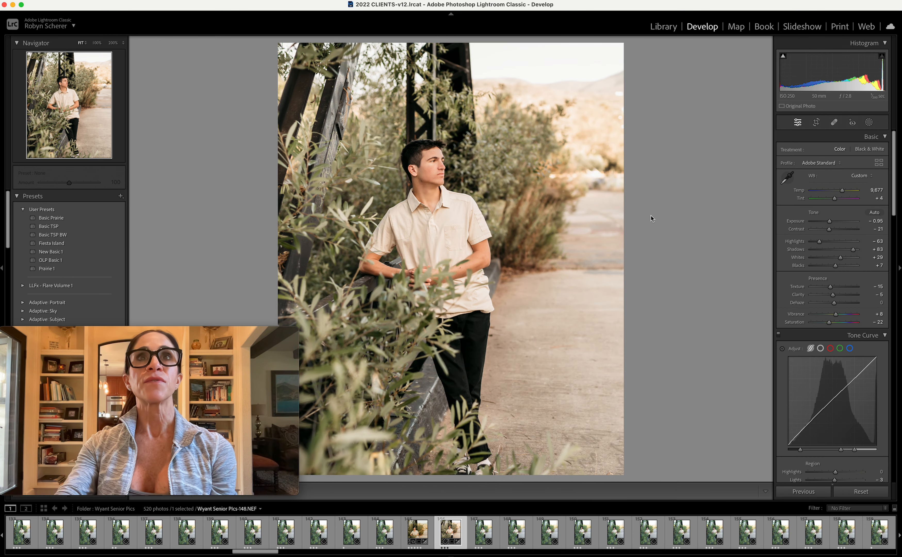
left_click_drag(829, 221, 830, 225)
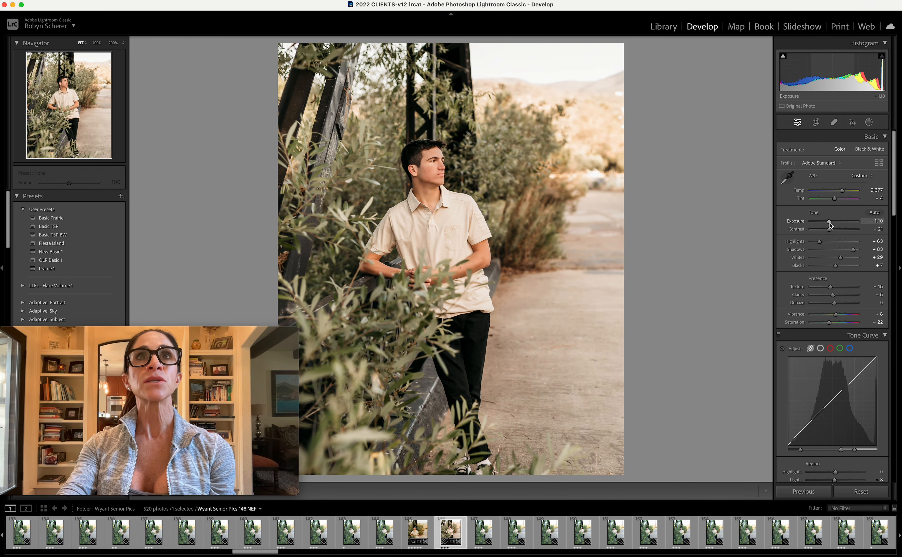
Refine the tone settings of the radial gradient mask around the young man, close masking and compare the photo with its original version.
left_click(869, 122)
left_click(722, 77)
mouse_move(698, 77)
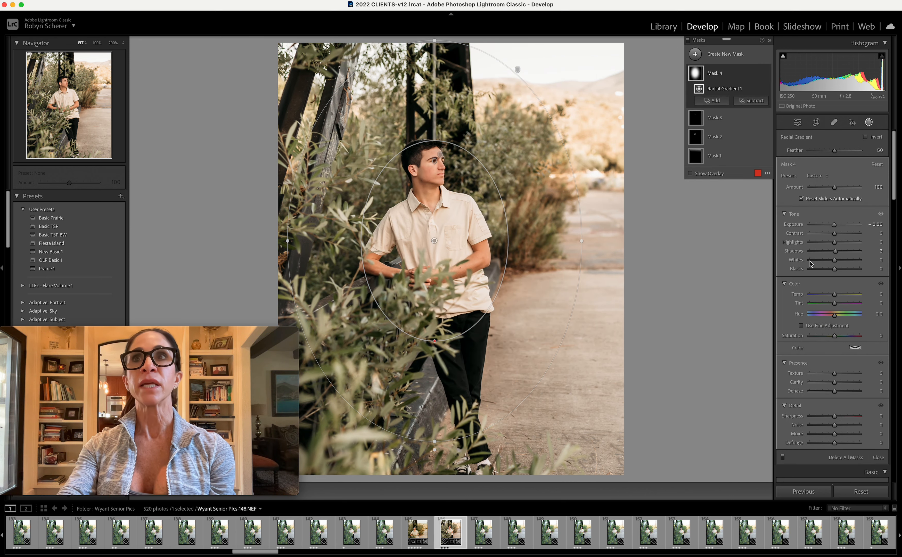
left_click_drag(834, 225, 836, 271)
left_click(869, 123)
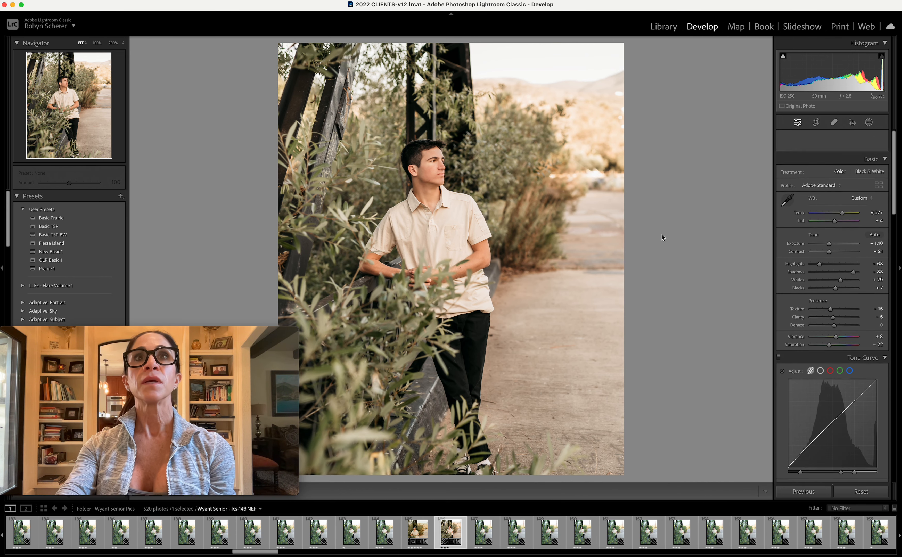
key("backslash")
key("backslash")
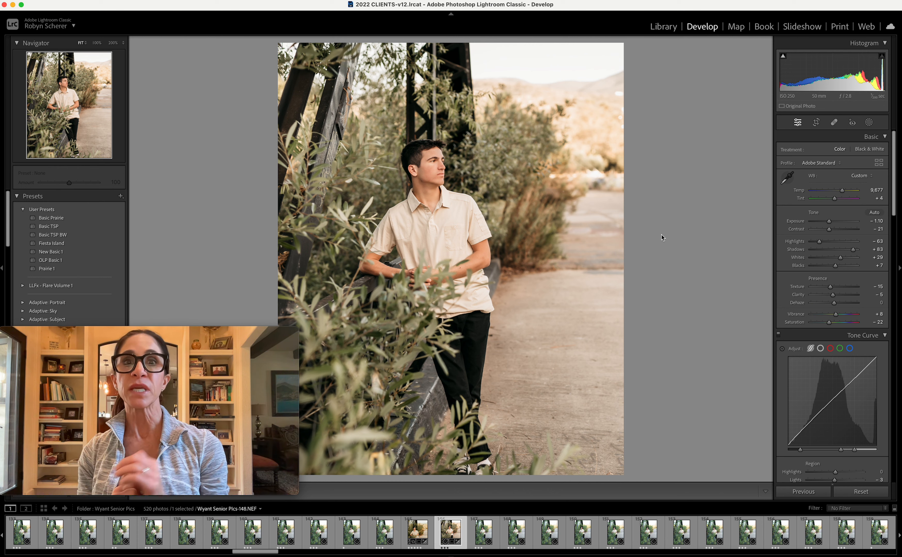
Try darkening the skin-smoothing brush mask on the face with Exposure -0.63.
left_click(868, 123)
left_click(712, 131)
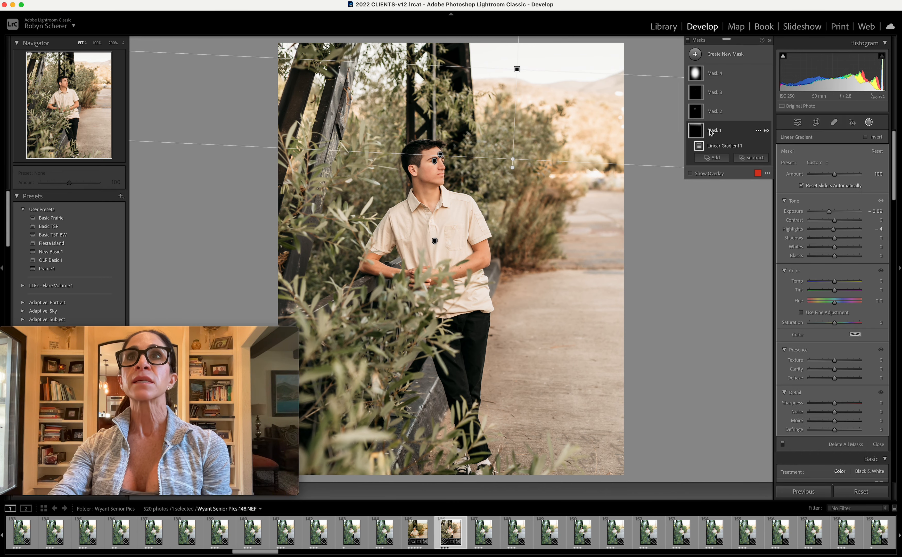
left_click(717, 112)
mouse_move(440, 153)
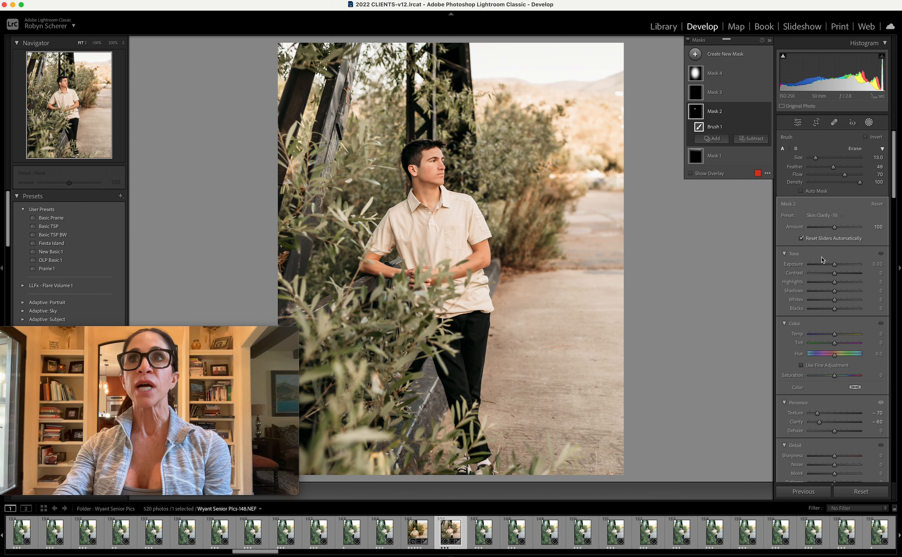
left_click_drag(834, 264, 832, 264)
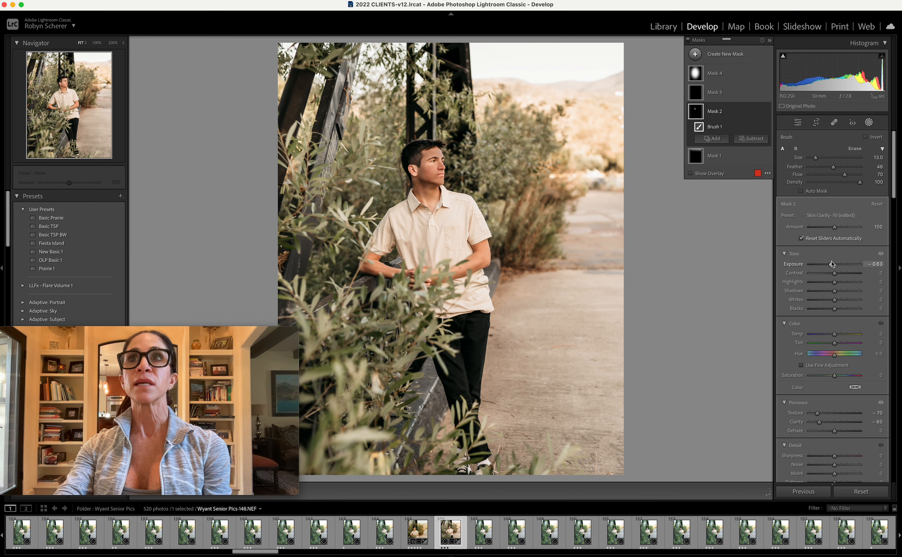
left_click(842, 219)
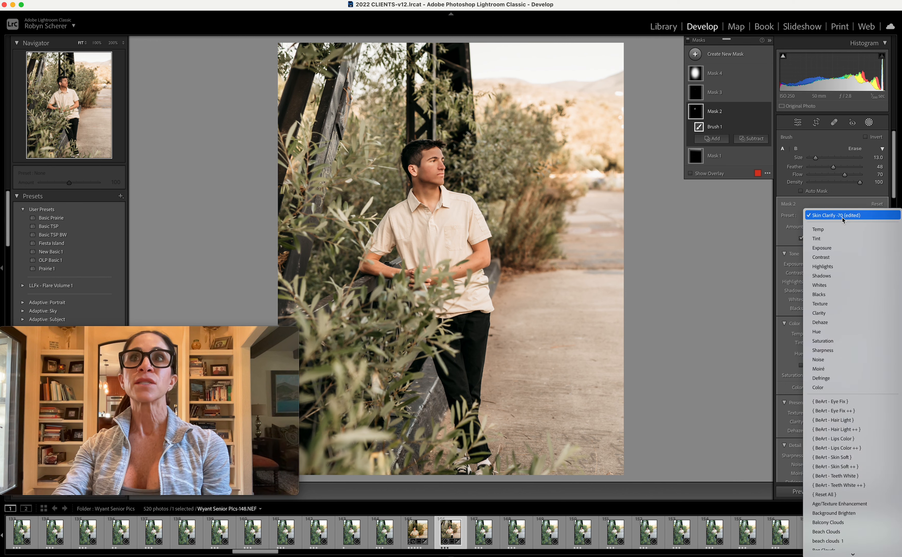
scroll(840, 259, "down", 10)
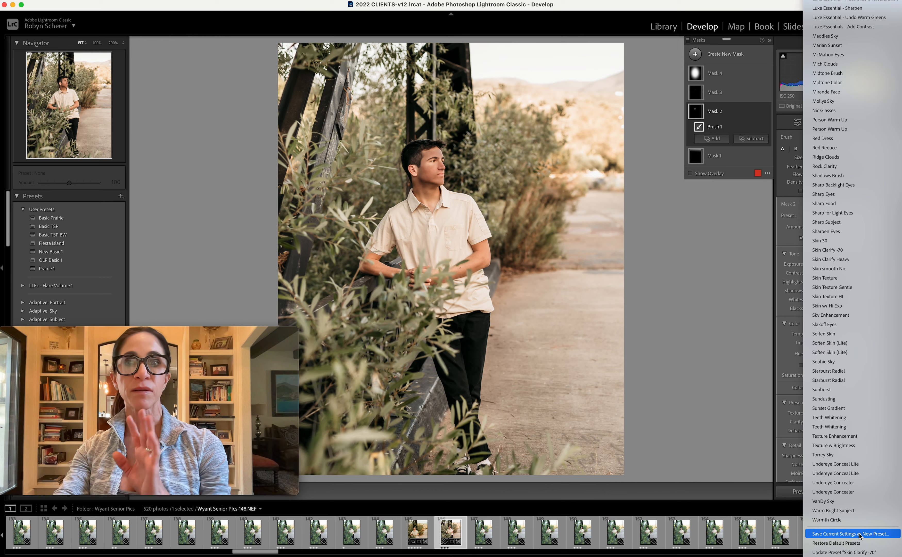
left_click(858, 551)
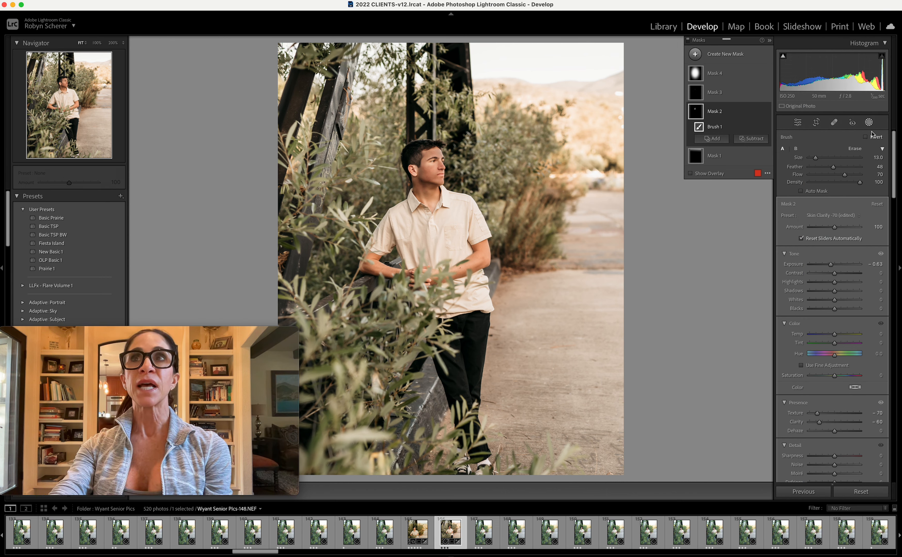
left_click(869, 122)
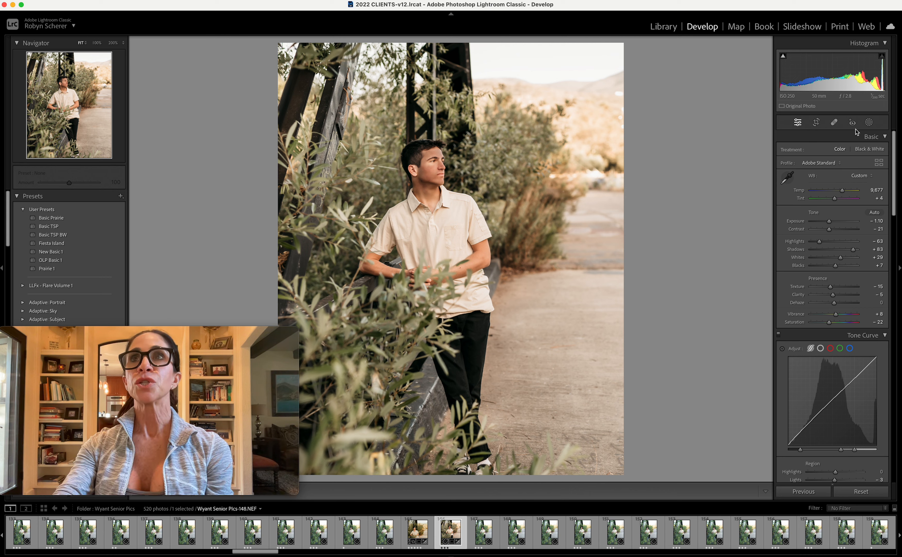
Return the skin-smoothing brush mask's Exposure to 0.00 and close masking.
left_click(868, 123)
left_click(714, 111)
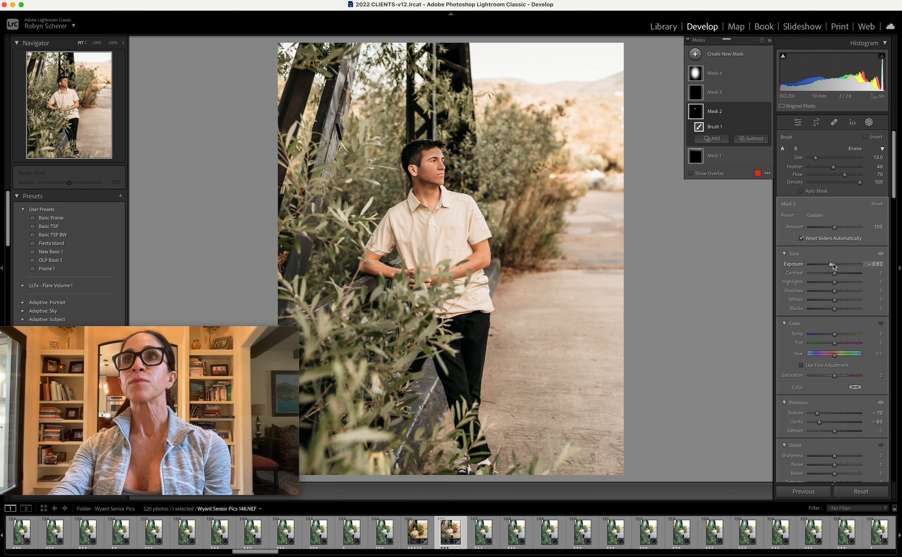
left_click_drag(832, 263, 836, 264)
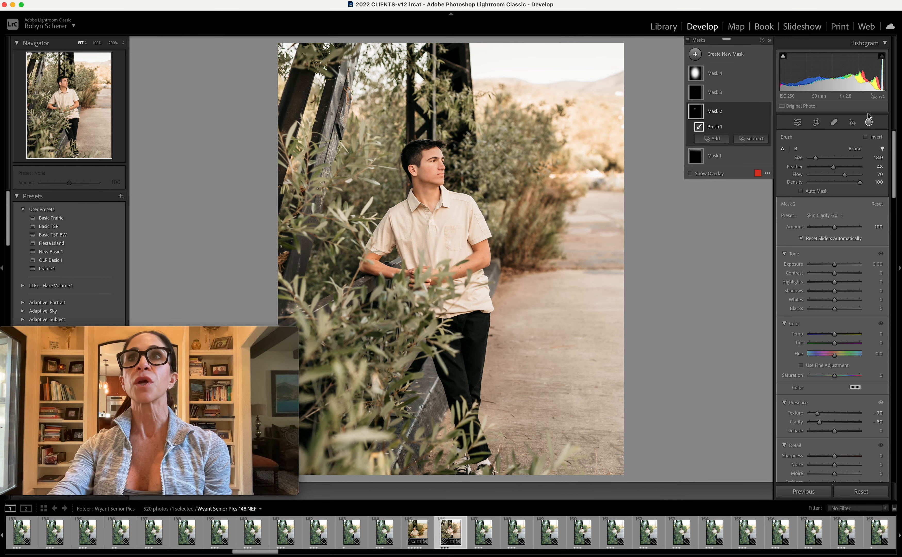
left_click(869, 123)
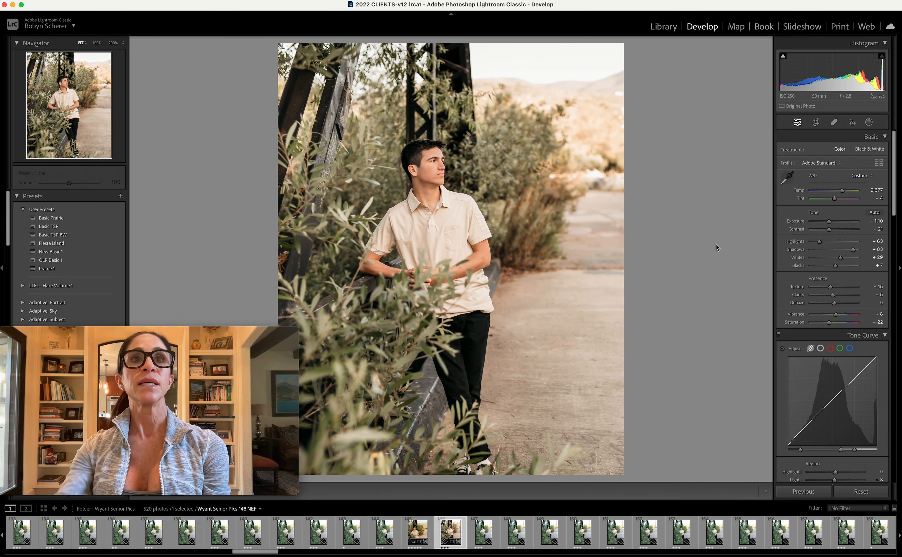